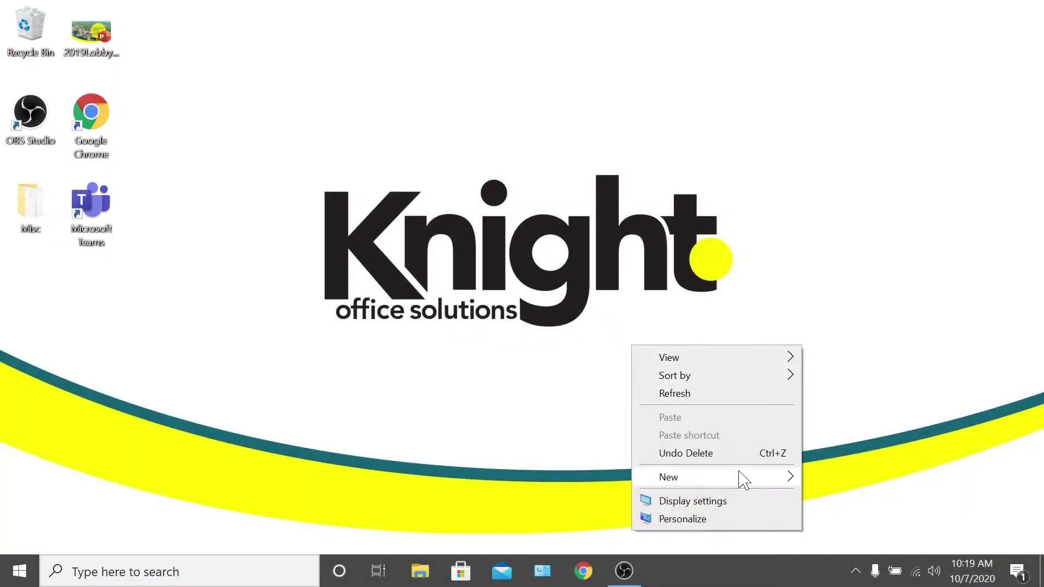
# Create a desktop folder named 'Lanier MP C6503', then launch Google Chrome
pyautogui.moveTo(744, 480)
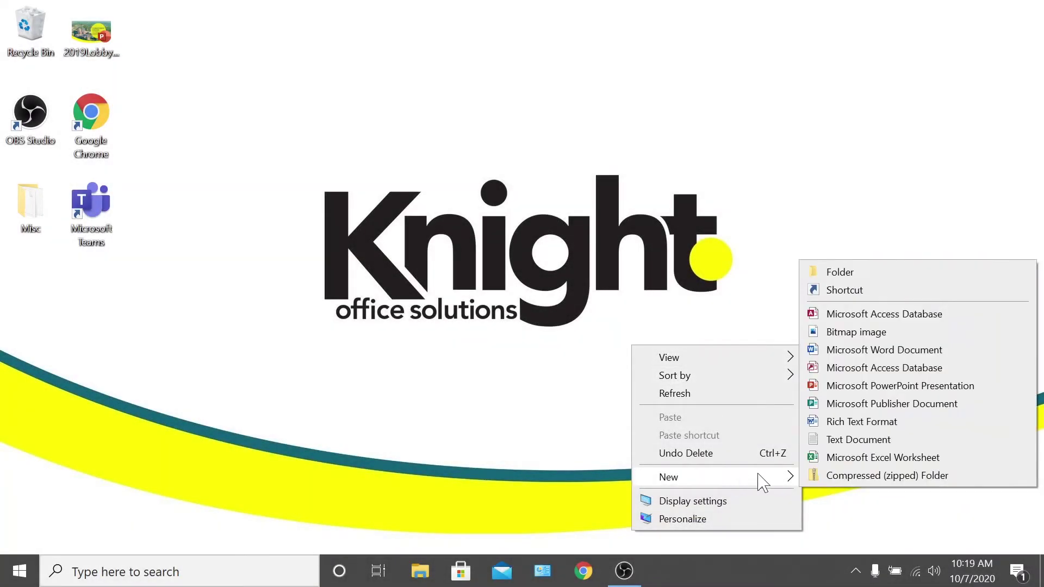
pyautogui.click(858, 274)
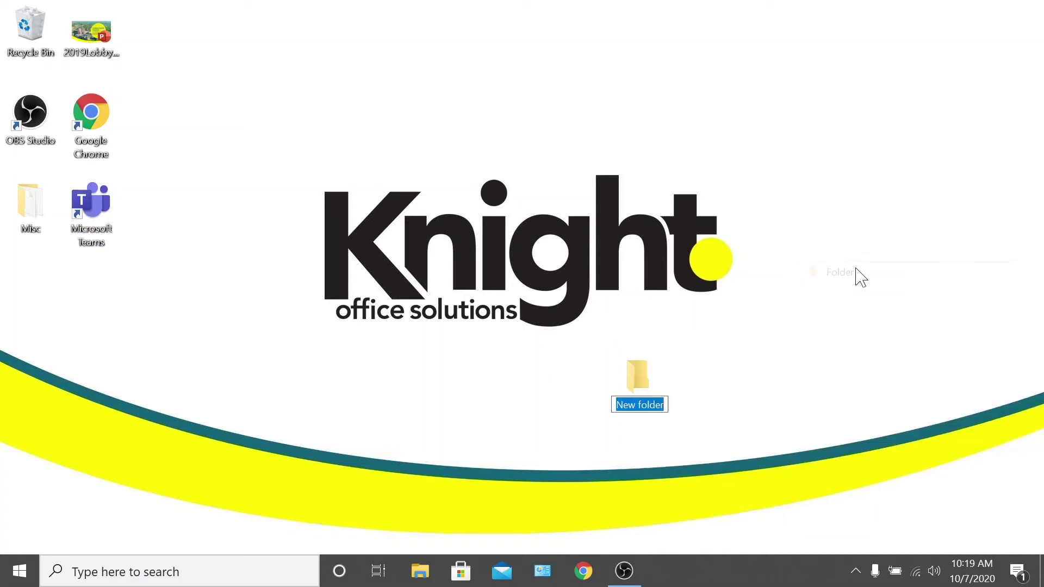
pyautogui.write('La')
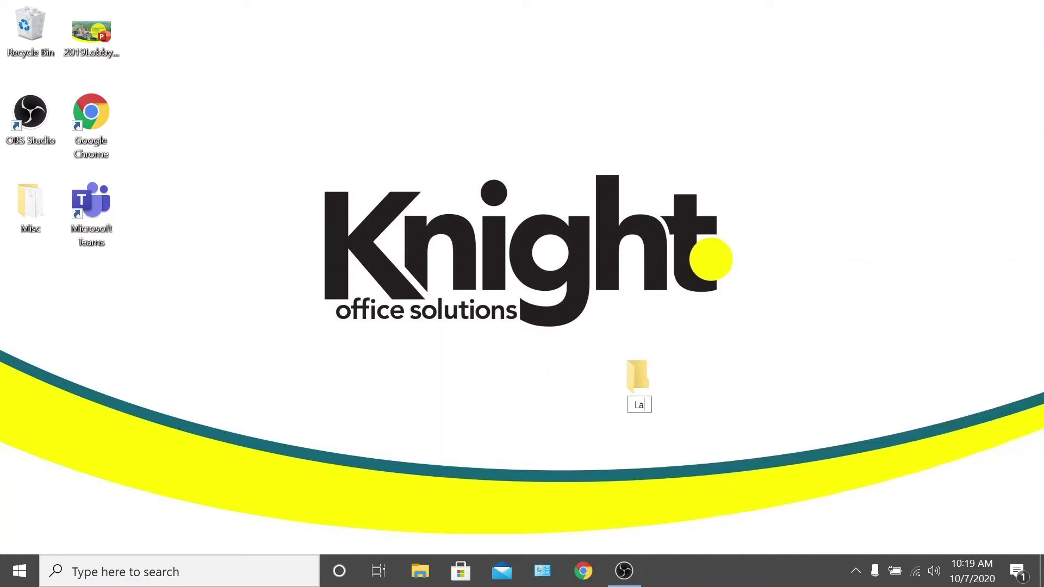
pyautogui.write('nier MP C6503')
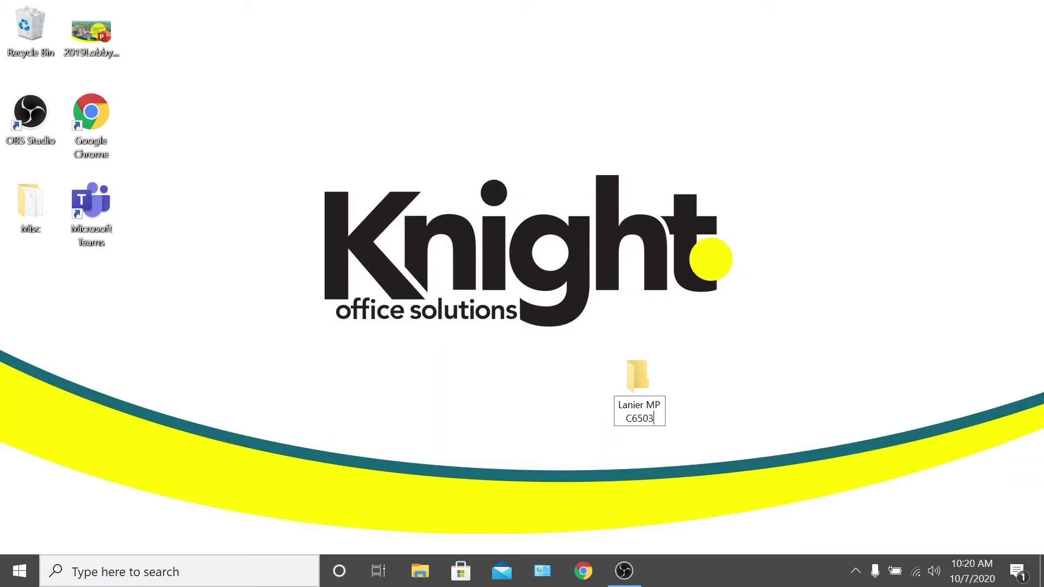
pyautogui.press('Return')
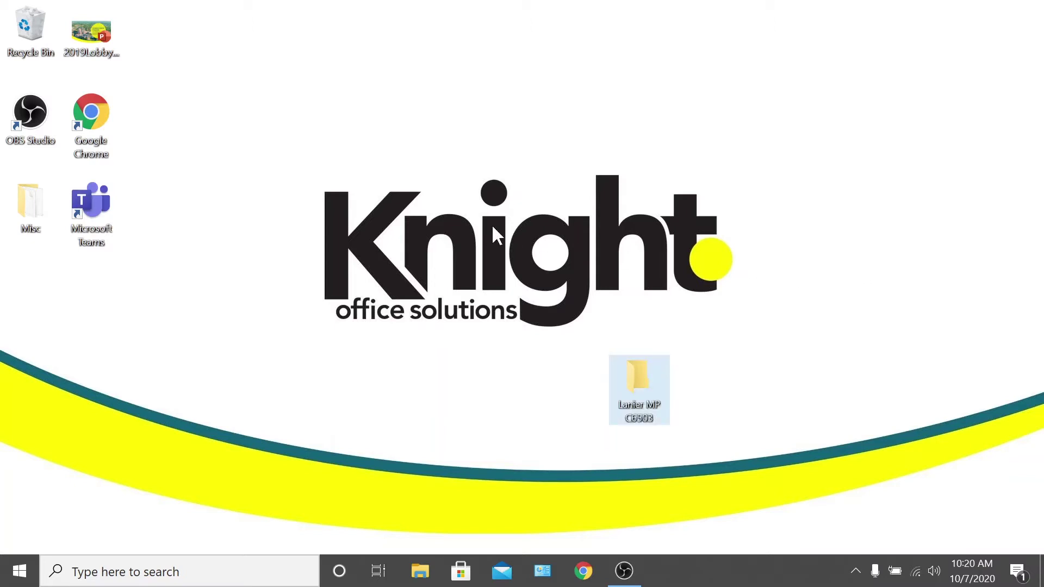
pyautogui.doubleClick(90, 132)
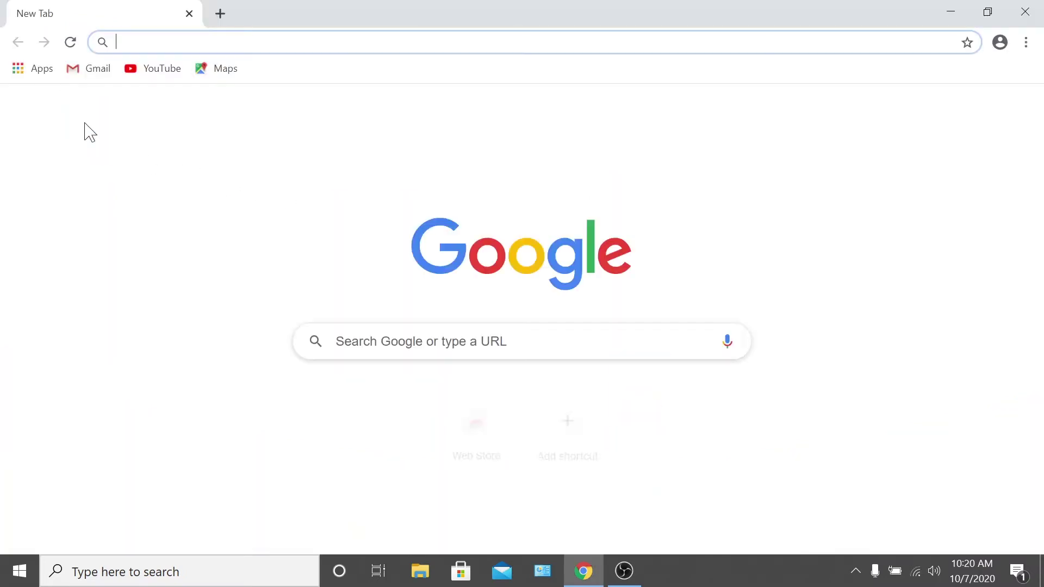
# Go to lanier.com, search Support & Downloads for MP C6503, and reach the license agreement
pyautogui.write('lanier.com')
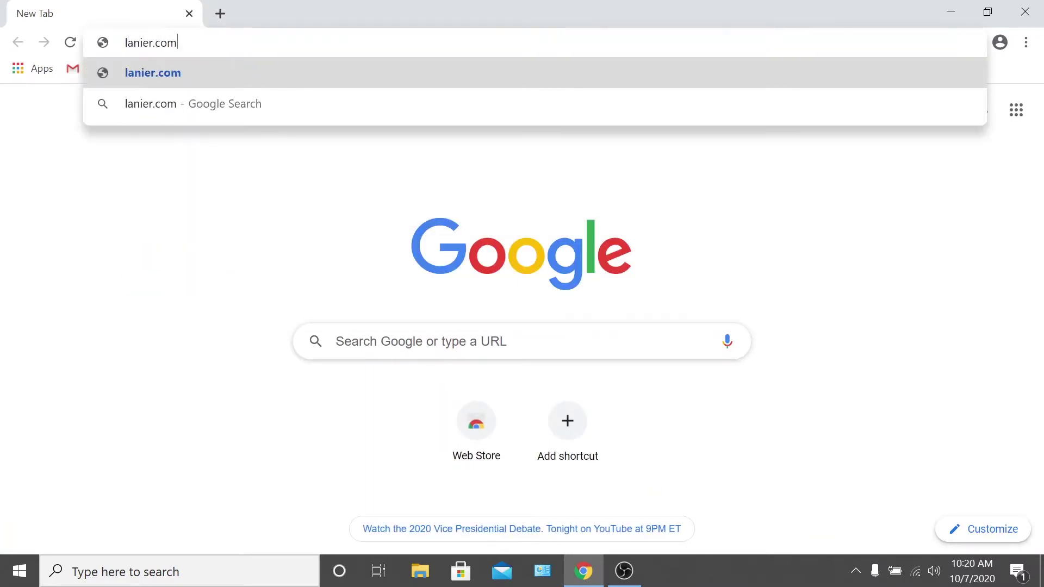
pyautogui.press('Return')
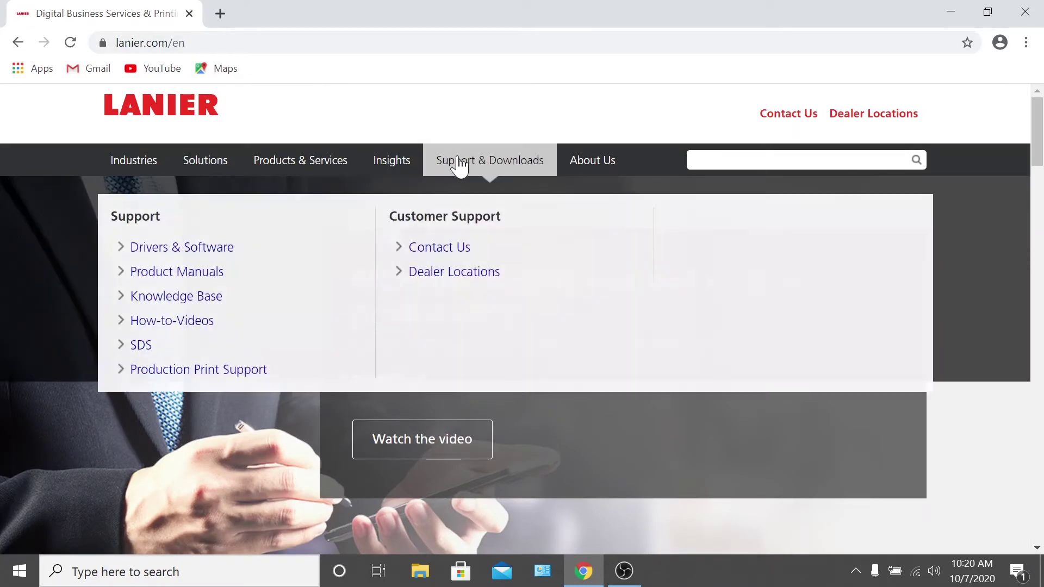
pyautogui.click(459, 166)
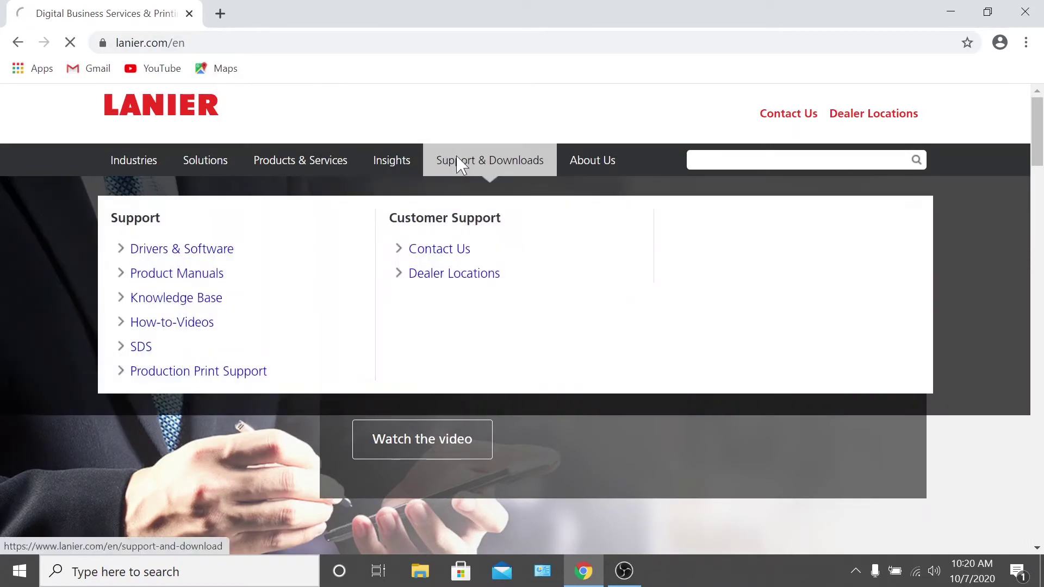
pyautogui.scroll(-3, 459, 166)
pyautogui.scroll(-3, 459, 165)
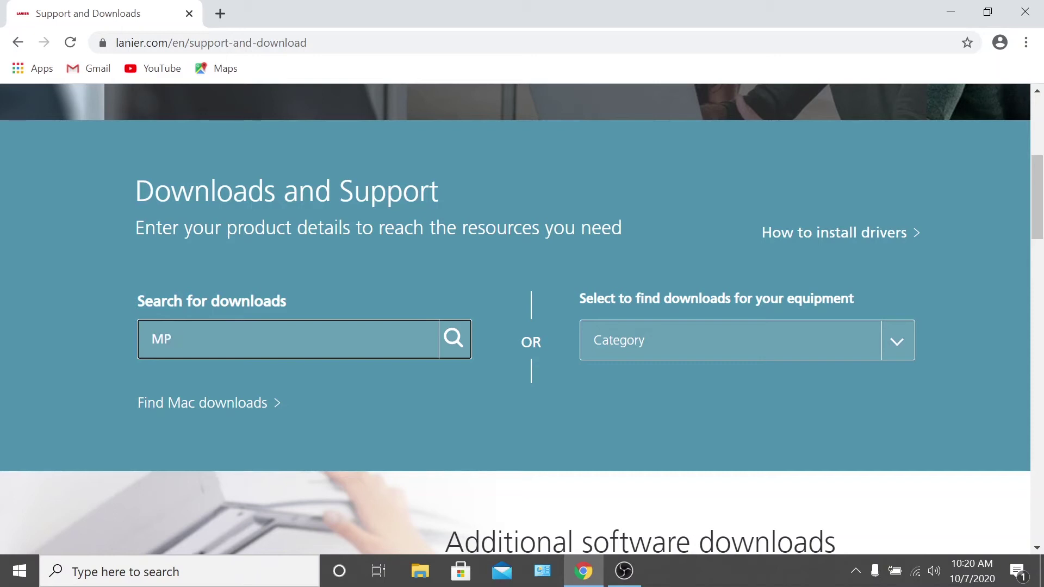
pyautogui.click(449, 340)
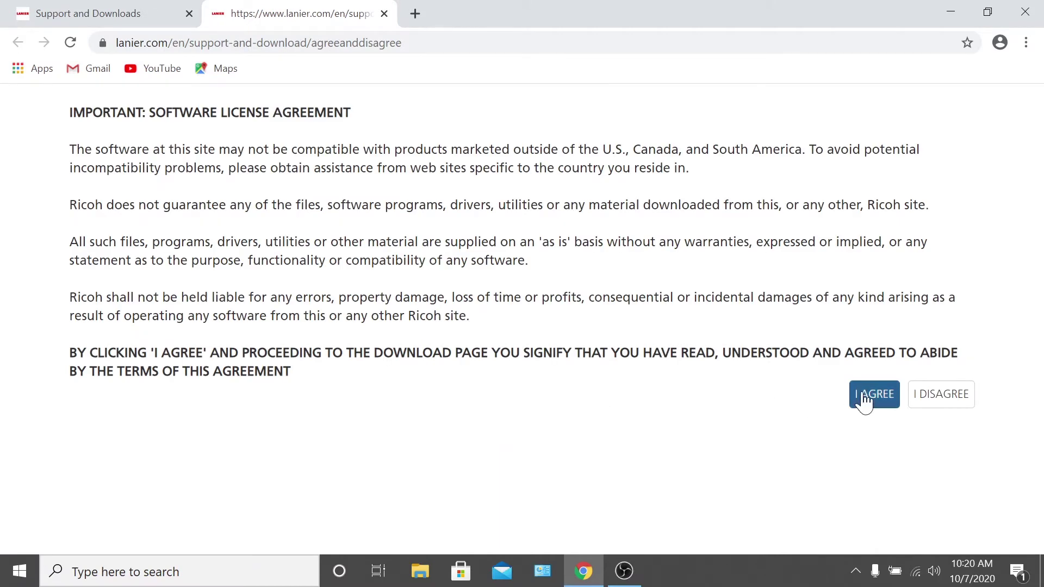
pyautogui.click(868, 400)
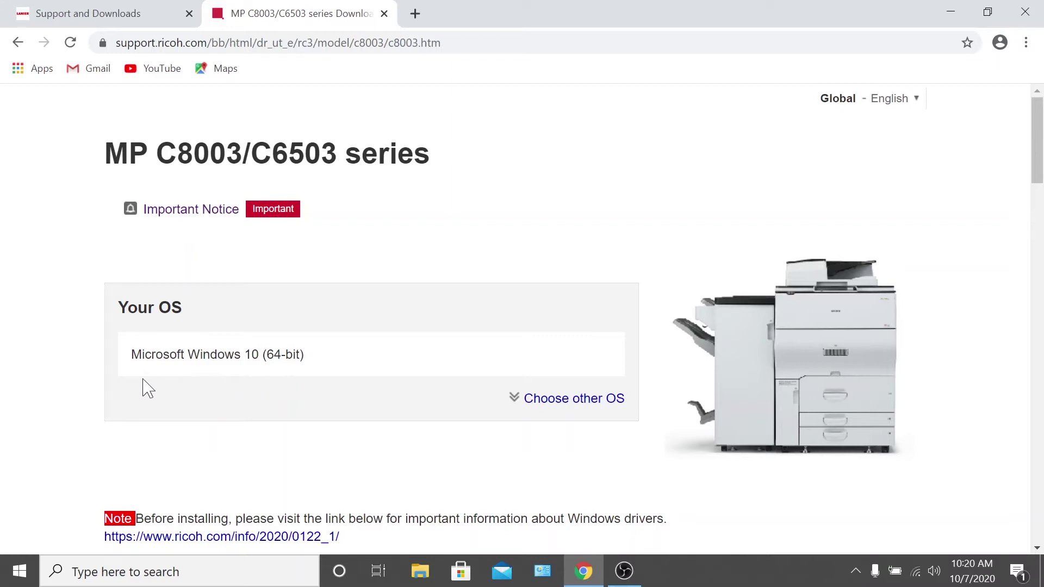
# Download the PCL 6 Driver (Ver.1.3.0.0) installer for the MP C8003/C6503 series
pyautogui.scroll(-5, 145, 387)
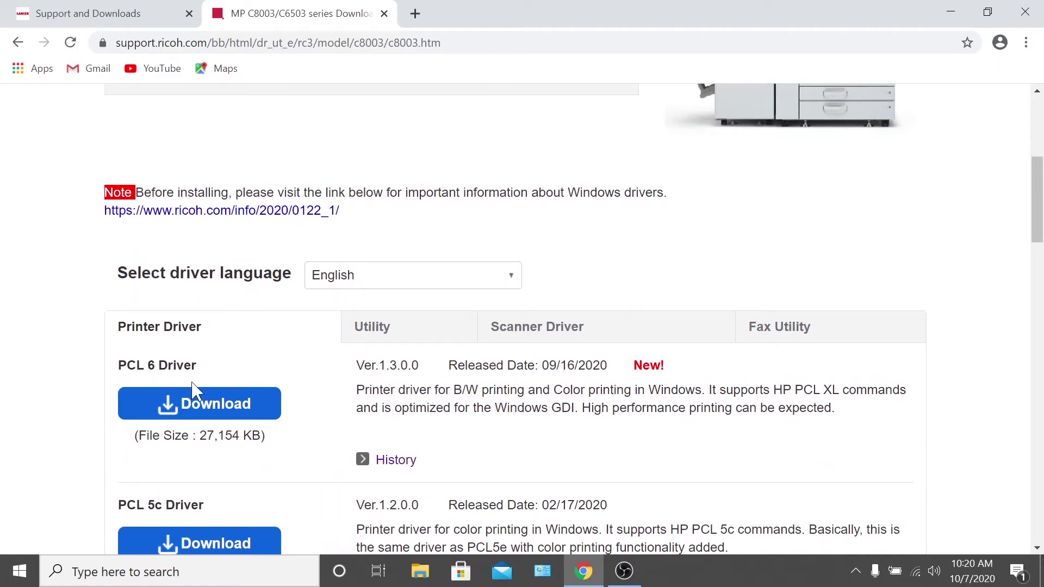
pyautogui.click(198, 409)
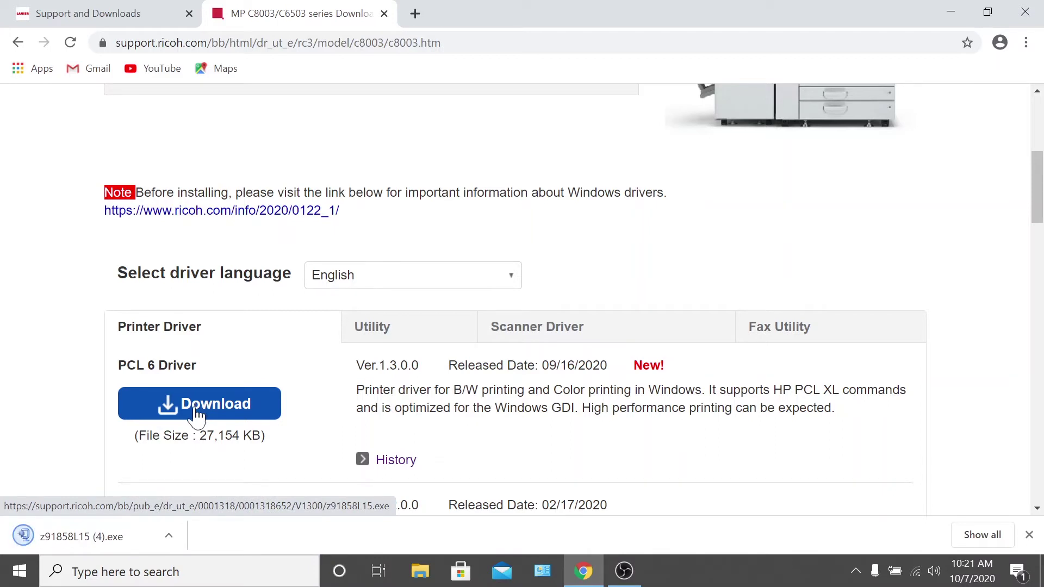
# Unzip the 62 PCL 6 driver files into the desktop Lanier MP C6503 folder, then return to Control Panel
pyautogui.click(106, 548)
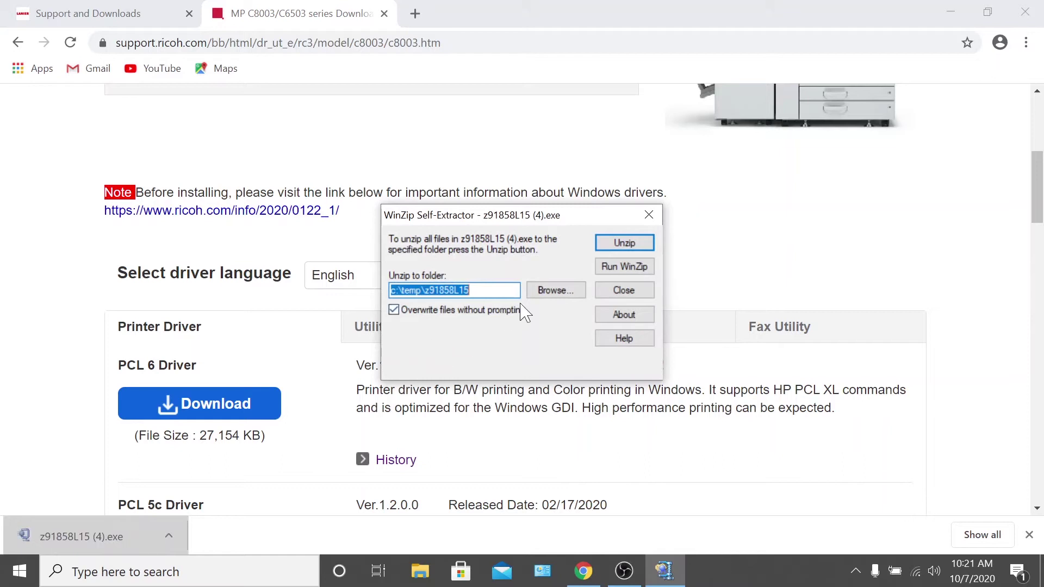
pyautogui.click(555, 289)
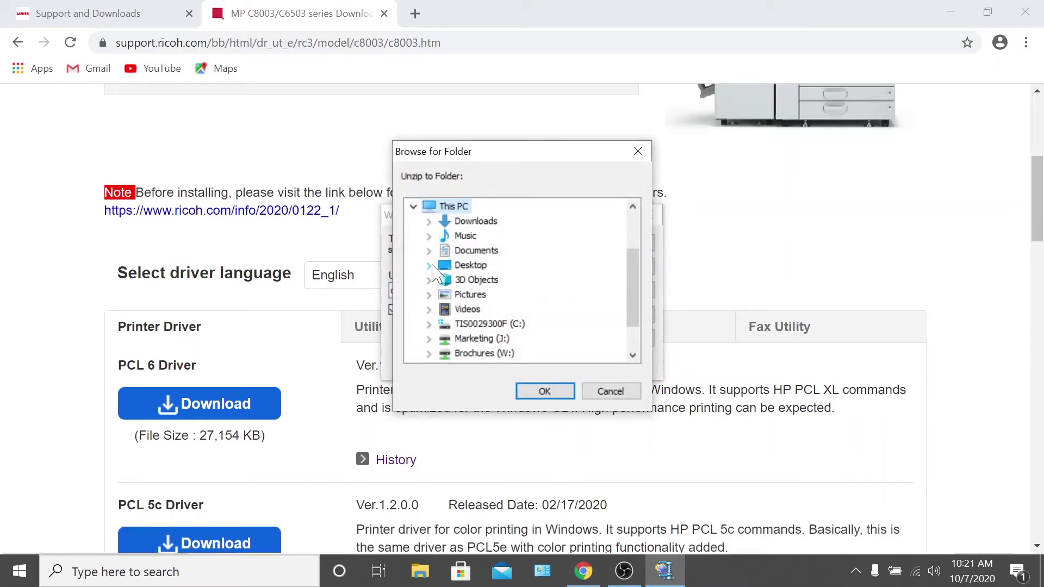
pyautogui.click(429, 265)
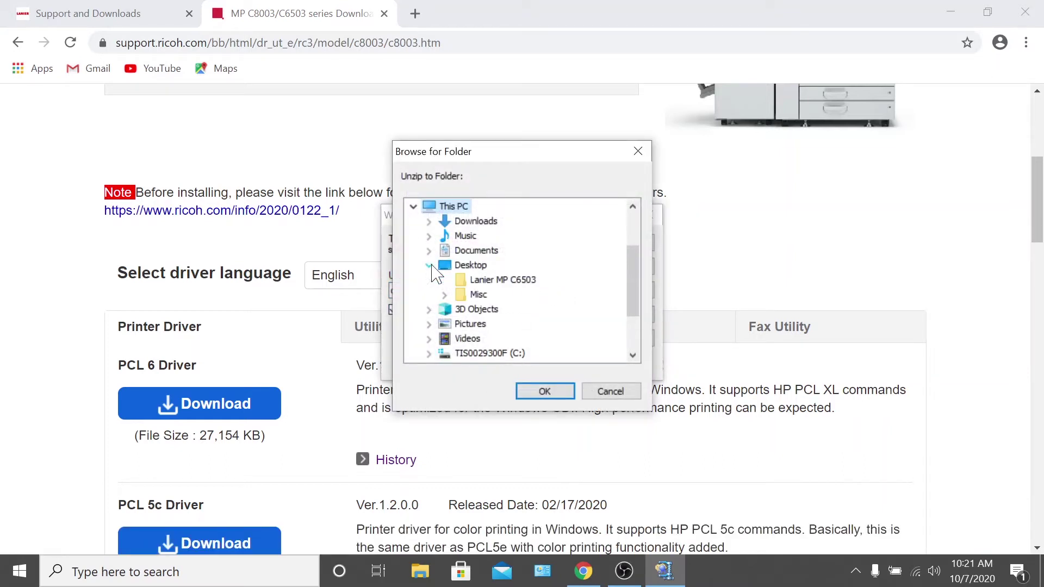
pyautogui.click(511, 282)
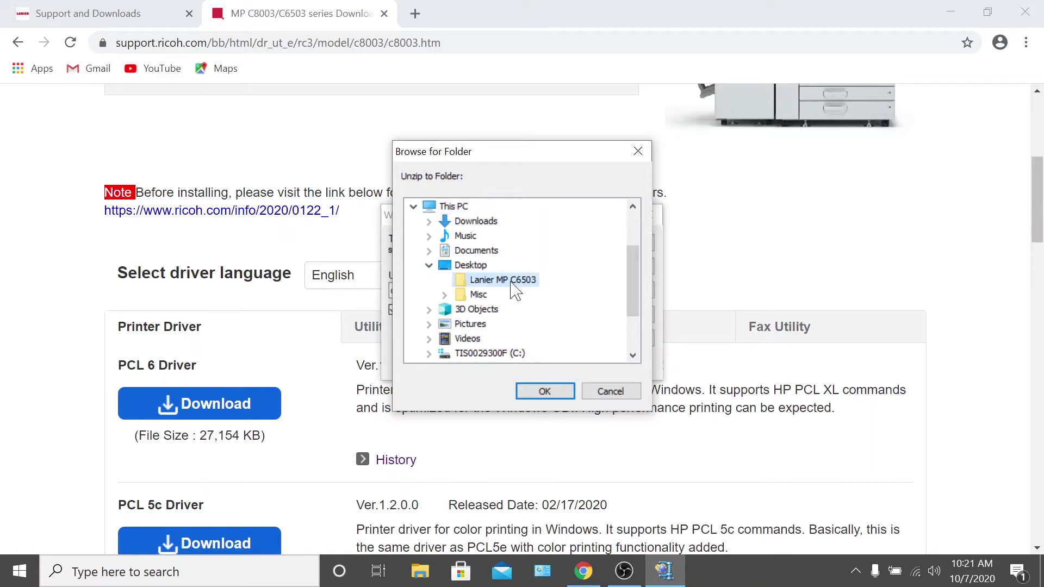
pyautogui.click(544, 392)
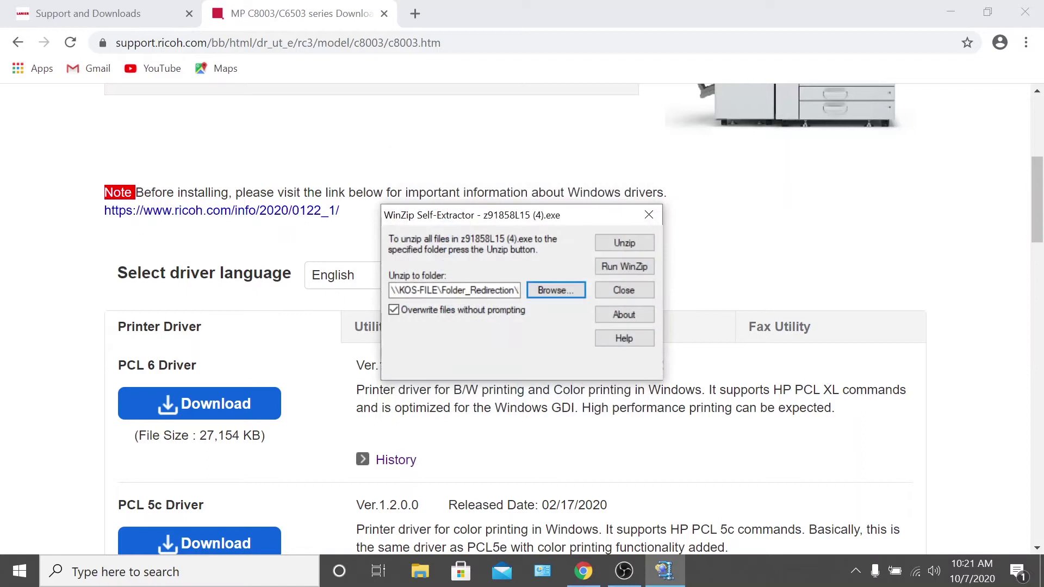
pyautogui.click(622, 242)
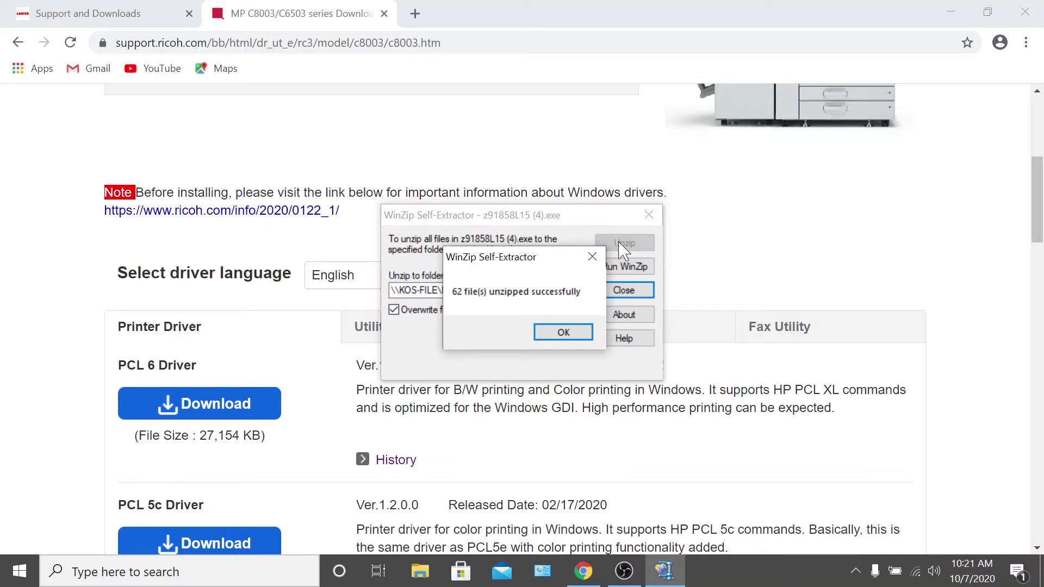
pyautogui.click(562, 333)
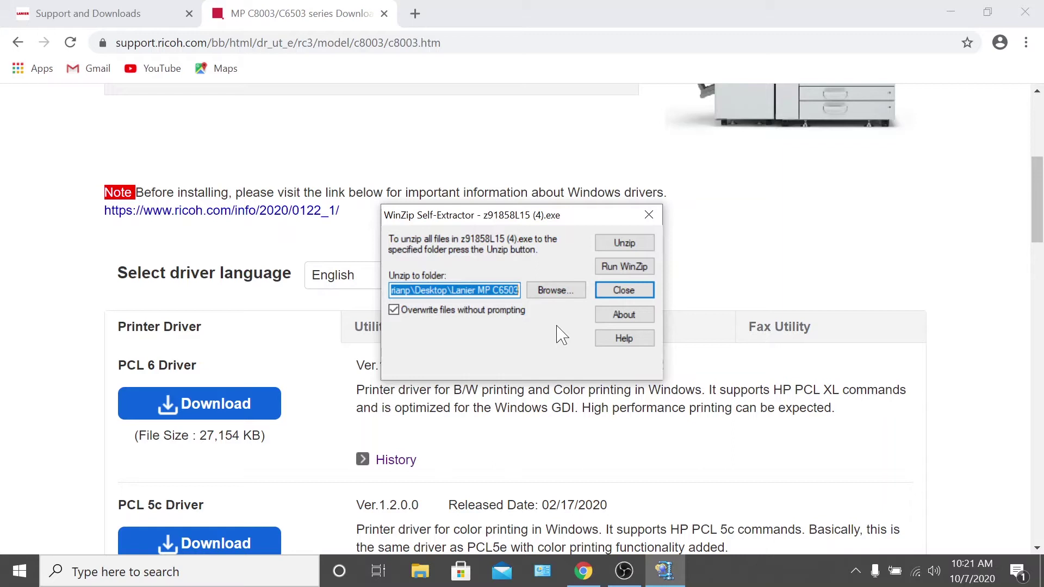
pyautogui.click(542, 571)
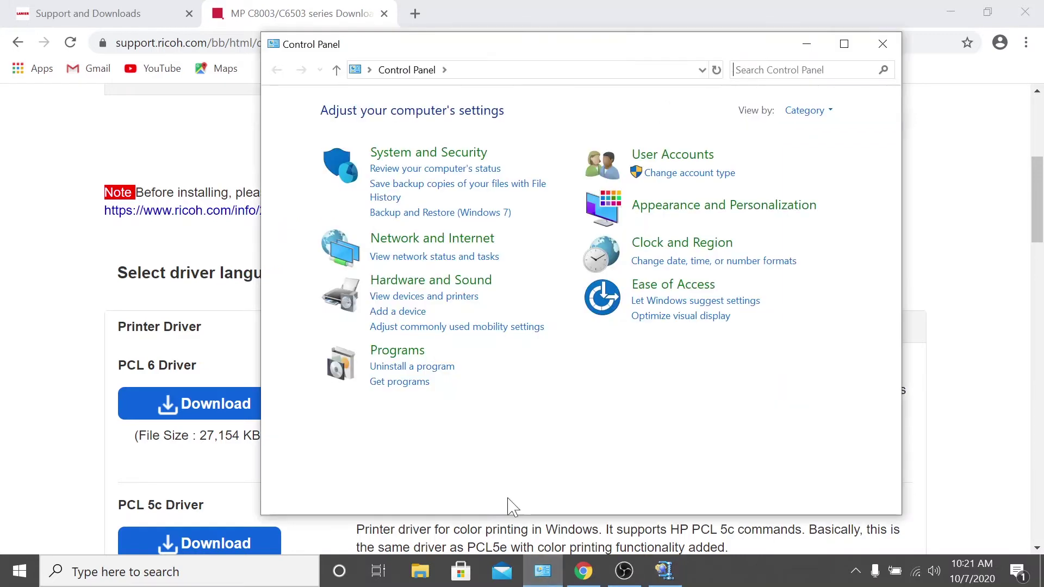
# From Devices and Printers, add a printer that isn't listed, using manual local settings
pyautogui.click(464, 296)
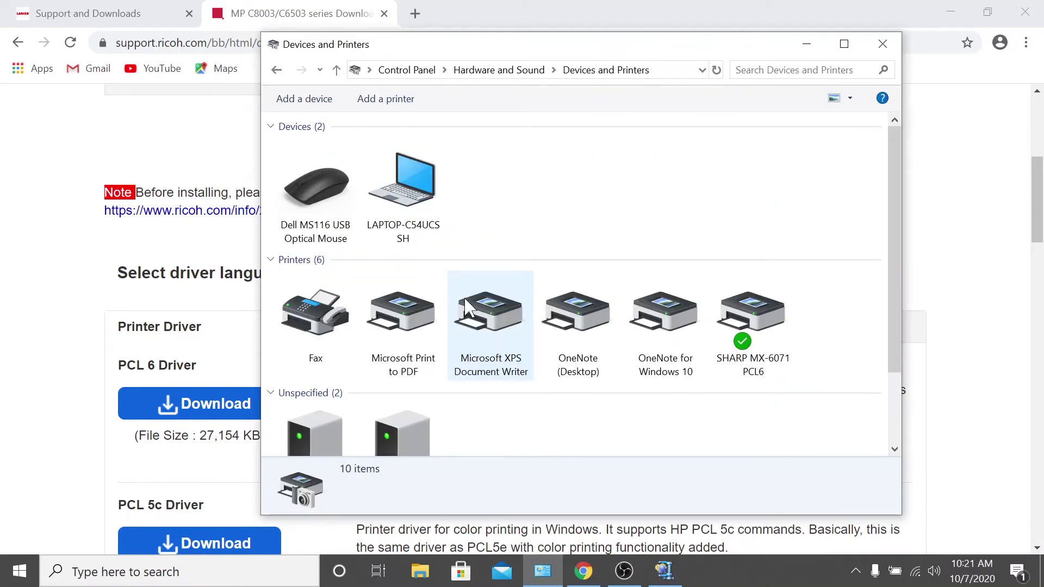
pyautogui.click(401, 100)
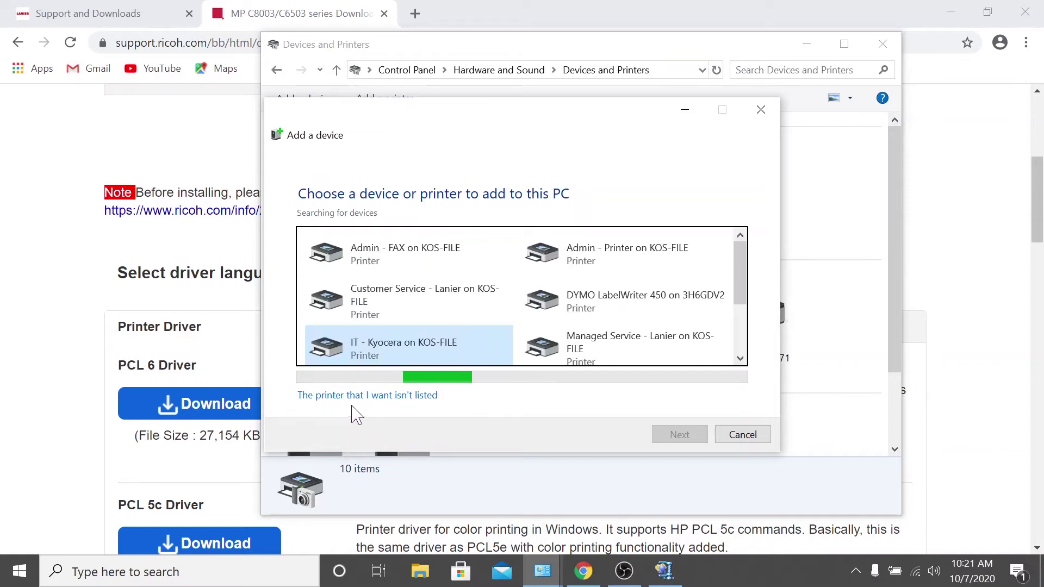
pyautogui.click(389, 397)
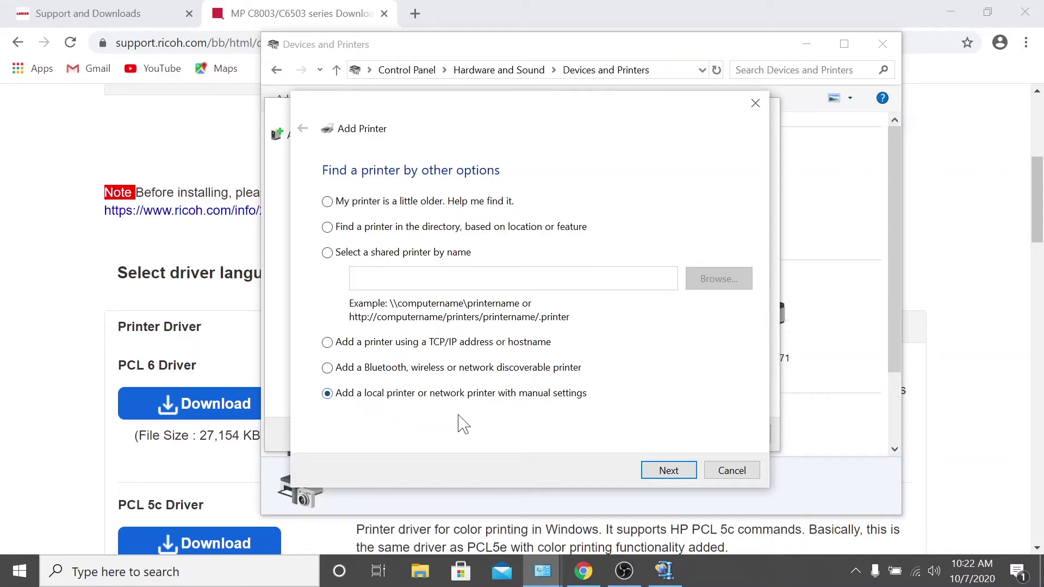
# Create a new Standard TCP/IP port with the IP address 192.168.1.71
pyautogui.click(668, 472)
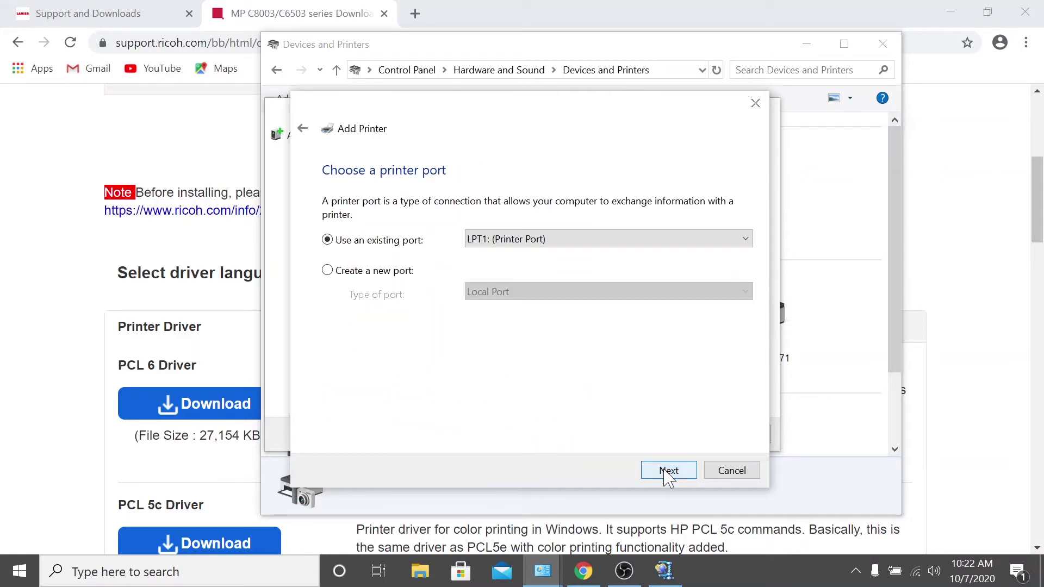
pyautogui.click(390, 275)
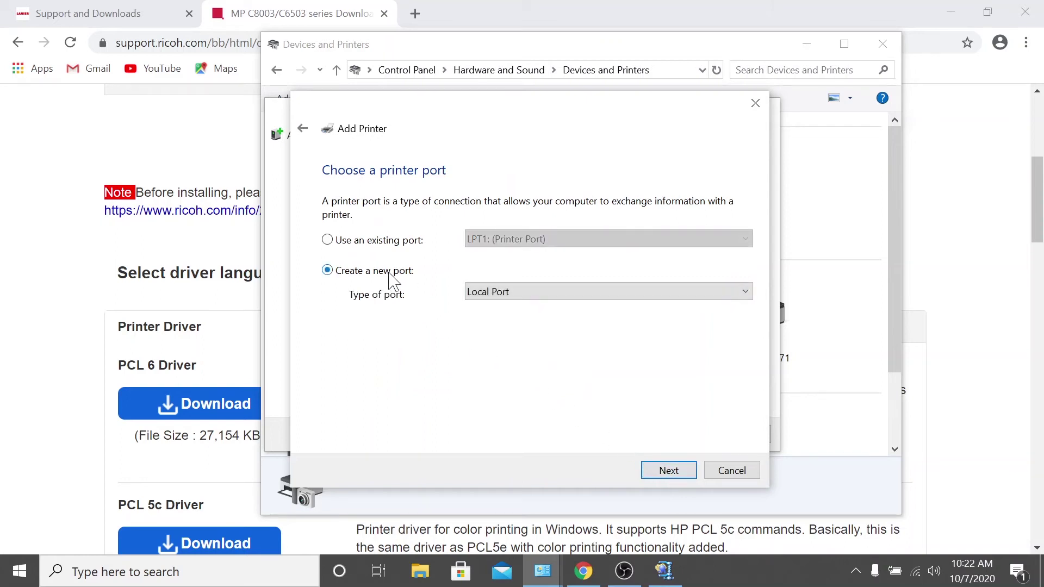
pyautogui.click(518, 300)
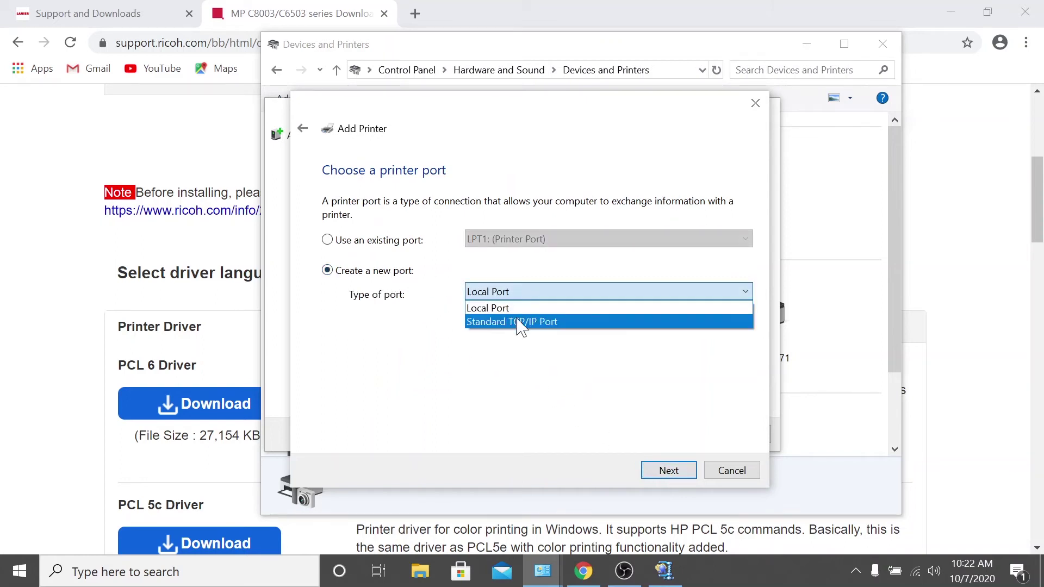
pyautogui.click(518, 323)
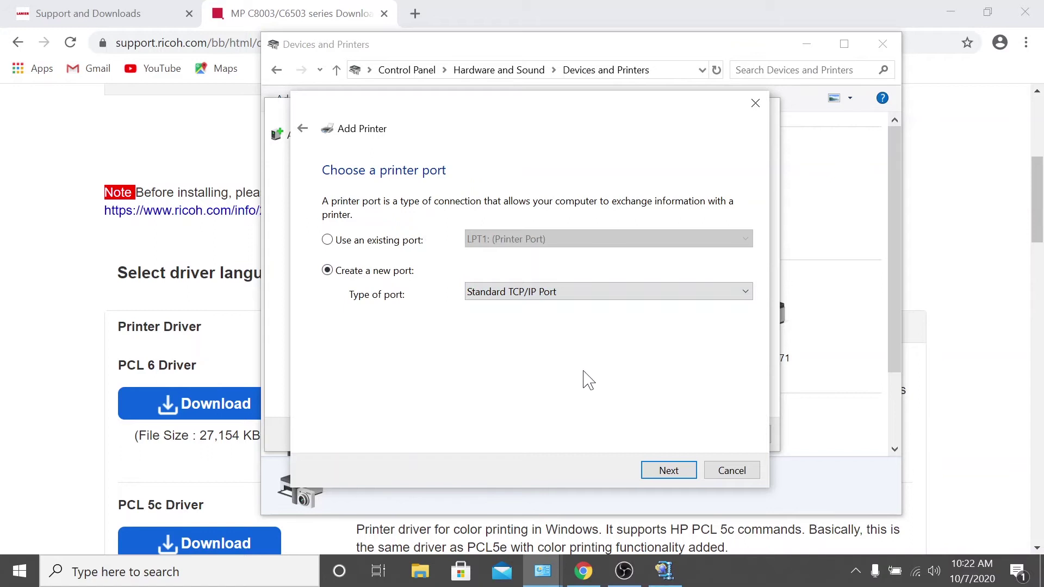
pyautogui.click(674, 471)
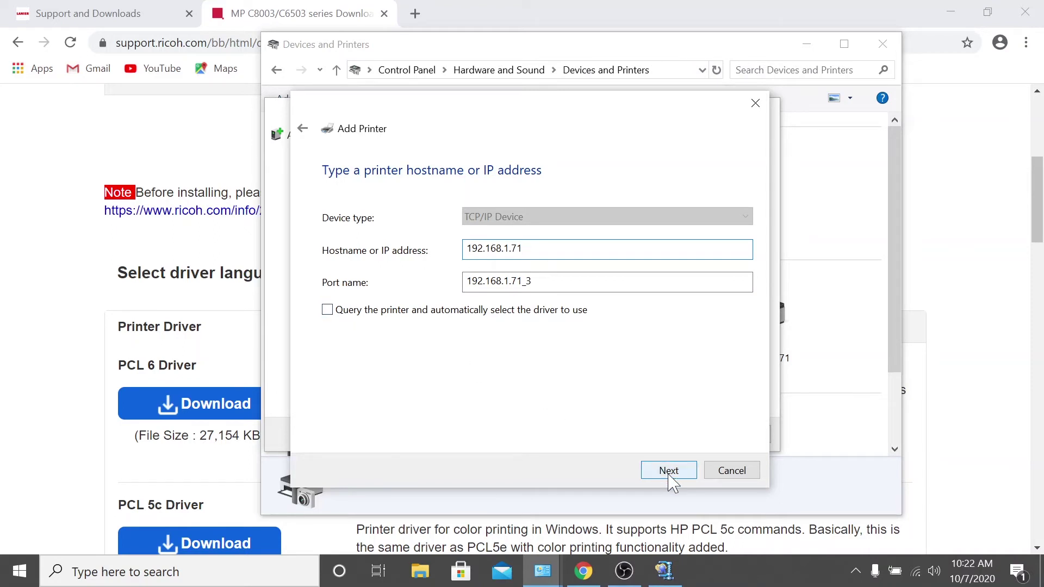
pyautogui.click(668, 471)
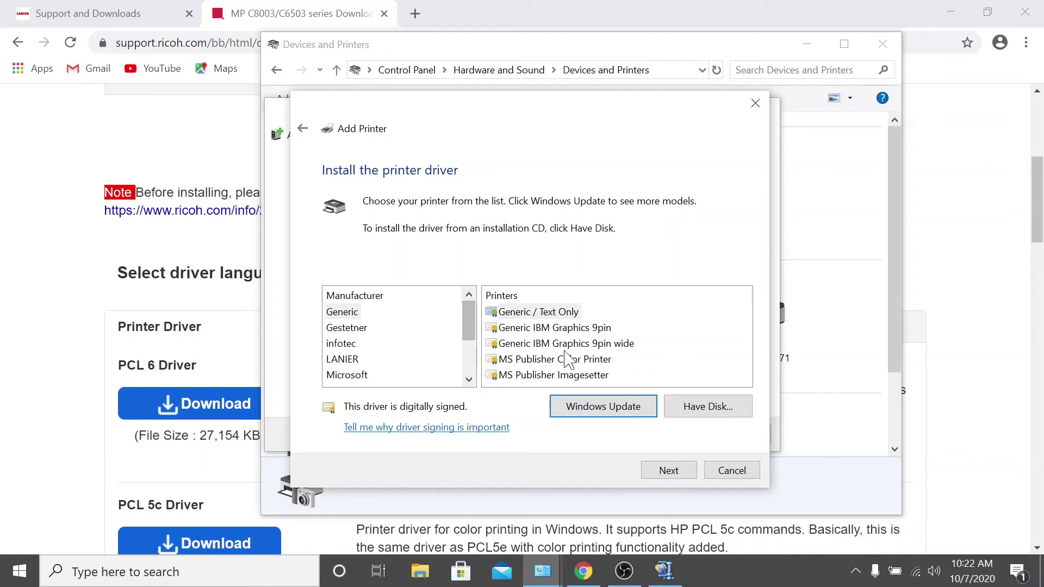
# Use Have Disk to load oemsetup.inf from Desktop > Lanier MP C6503 > disk1
pyautogui.click(707, 406)
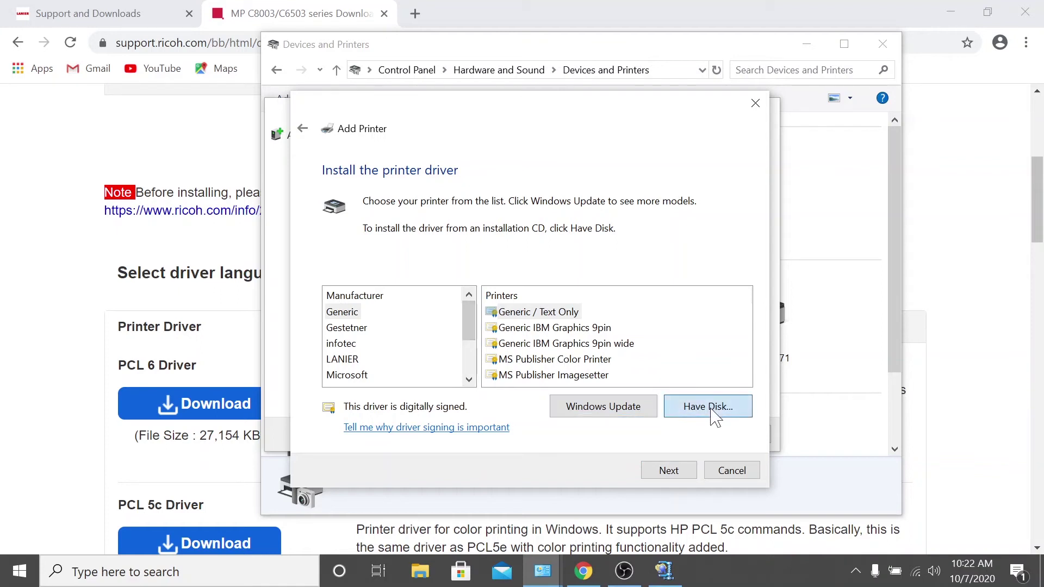
pyautogui.click(664, 376)
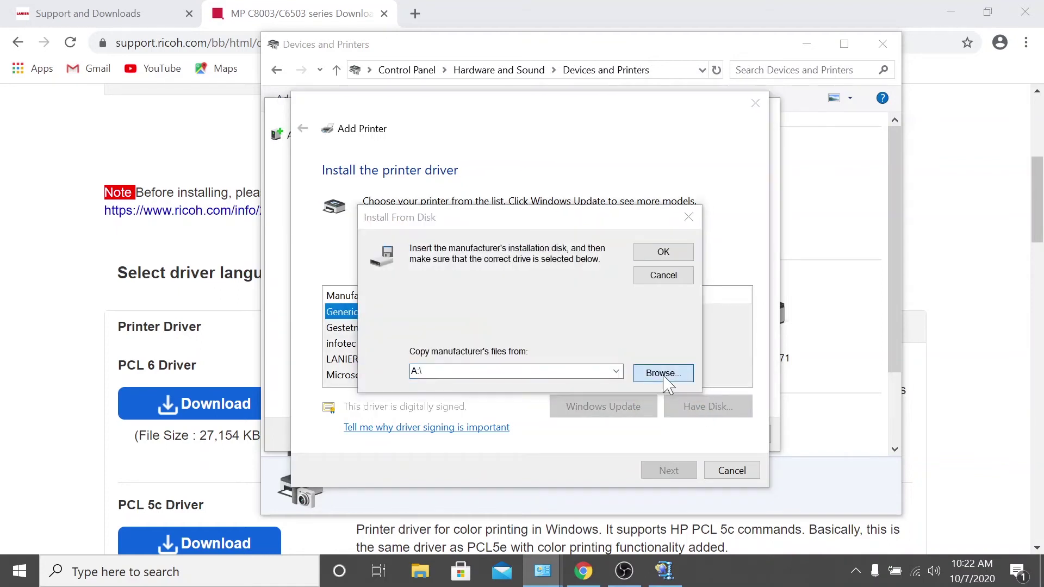
pyautogui.click(408, 335)
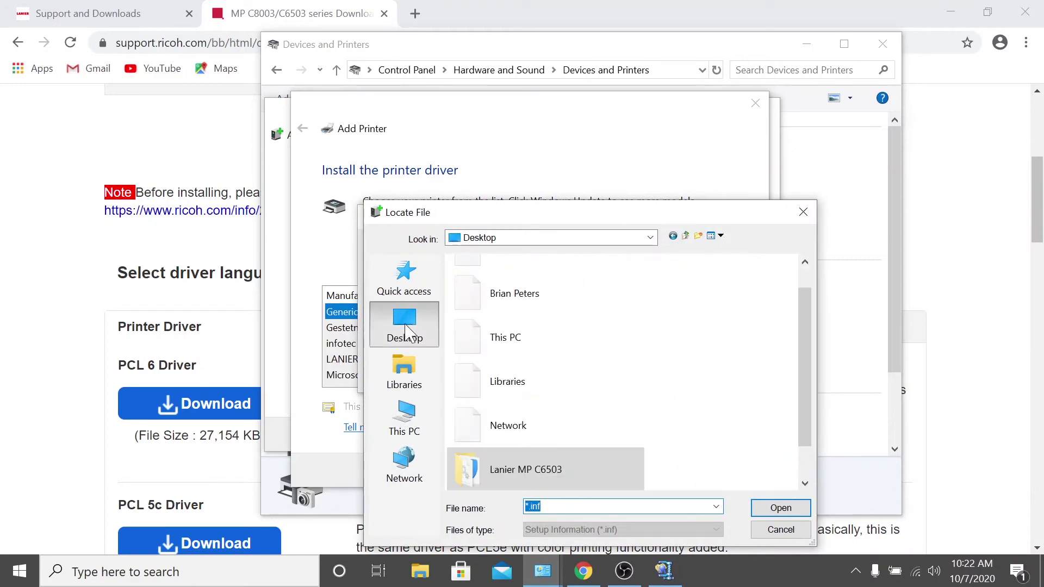
pyautogui.doubleClick(539, 473)
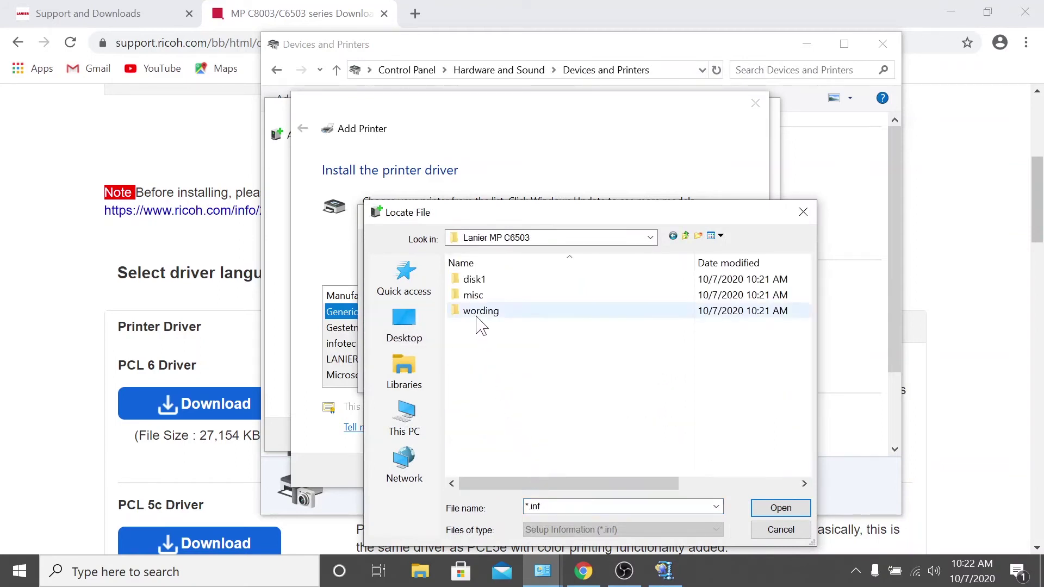
pyautogui.doubleClick(476, 280)
pyautogui.click(478, 280)
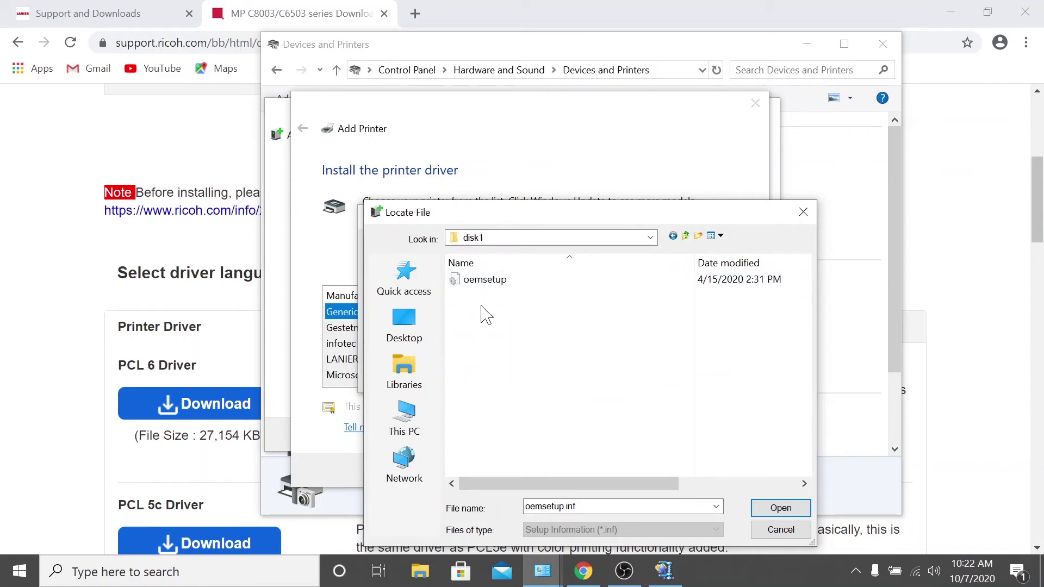
pyautogui.doubleClick(484, 282)
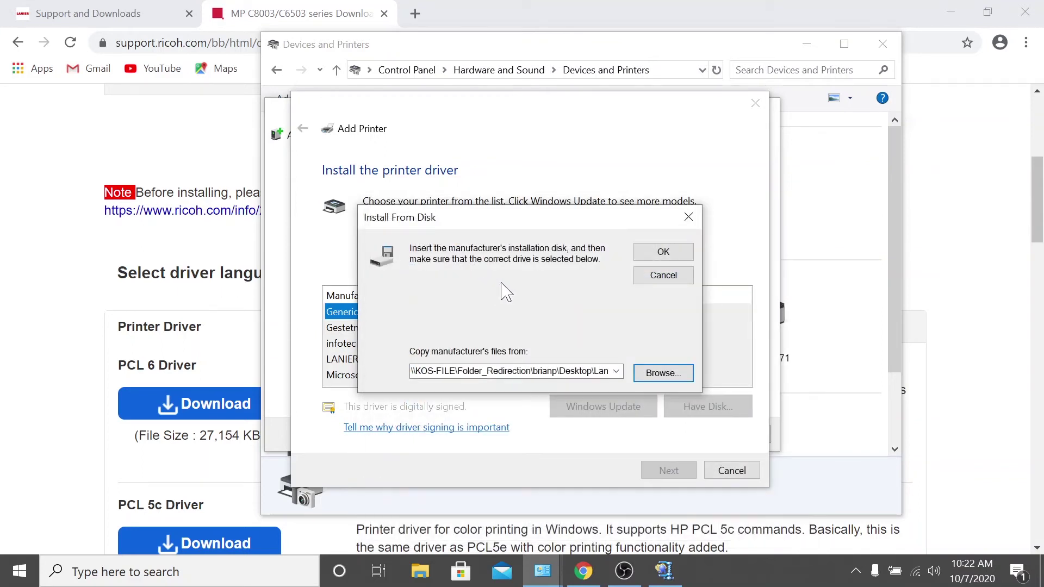
pyautogui.click(663, 251)
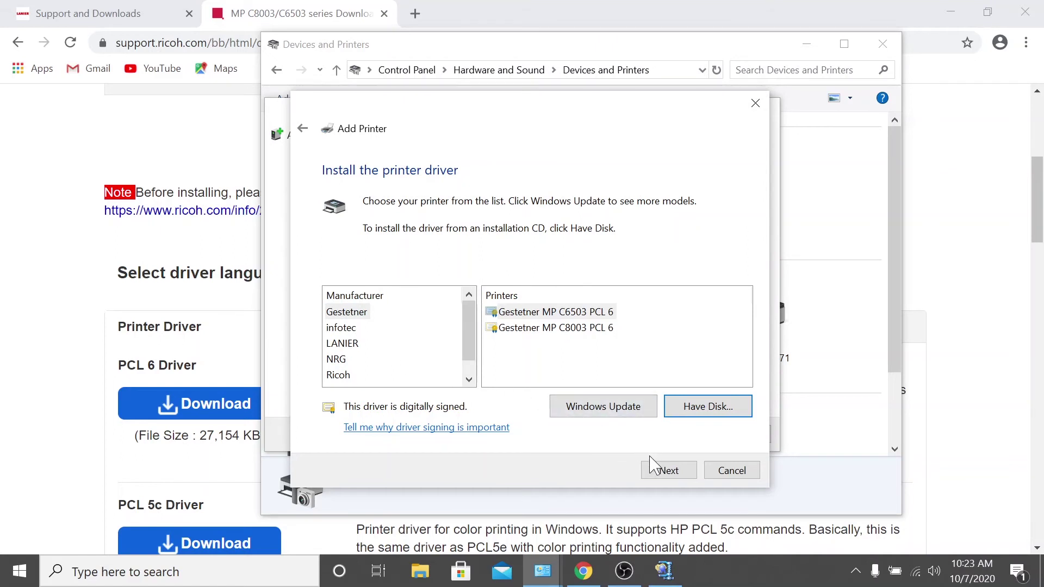
# Pick the LANIER MP C6503 PCL 6 driver and name the printer 'LANIER MP C6503 - Admin Office'
pyautogui.click(366, 345)
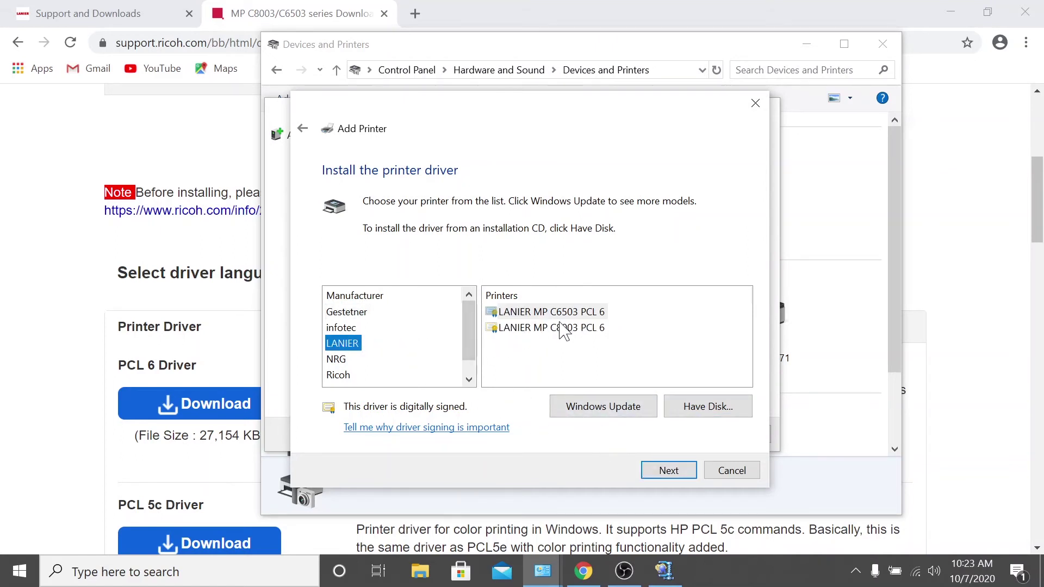
pyautogui.click(668, 471)
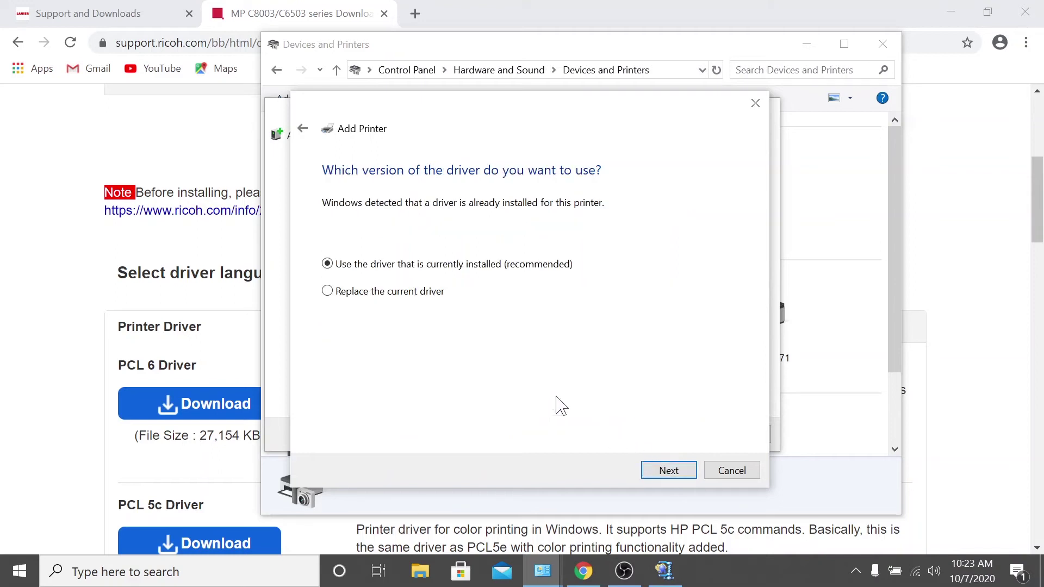
pyautogui.click(342, 296)
pyautogui.click(669, 471)
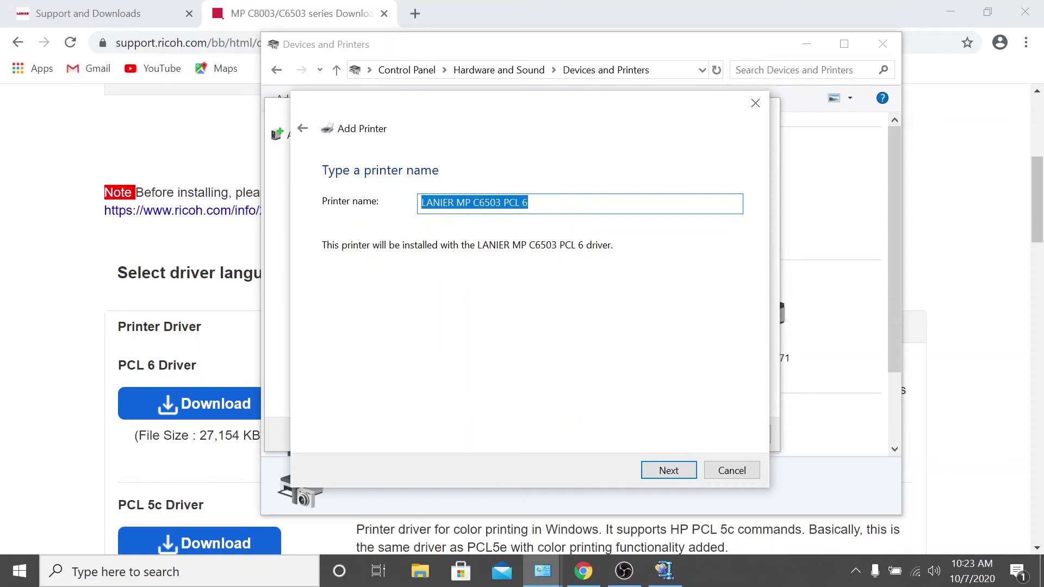
pyautogui.moveTo(528, 203); pyautogui.dragTo(515, 203)
pyautogui.write('- Admin Office')
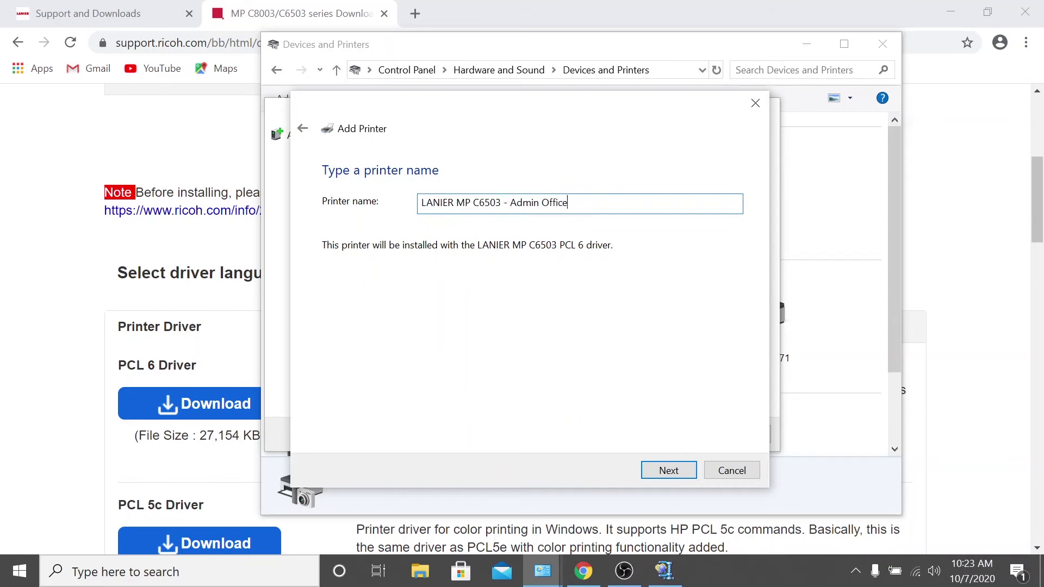
pyautogui.click(663, 471)
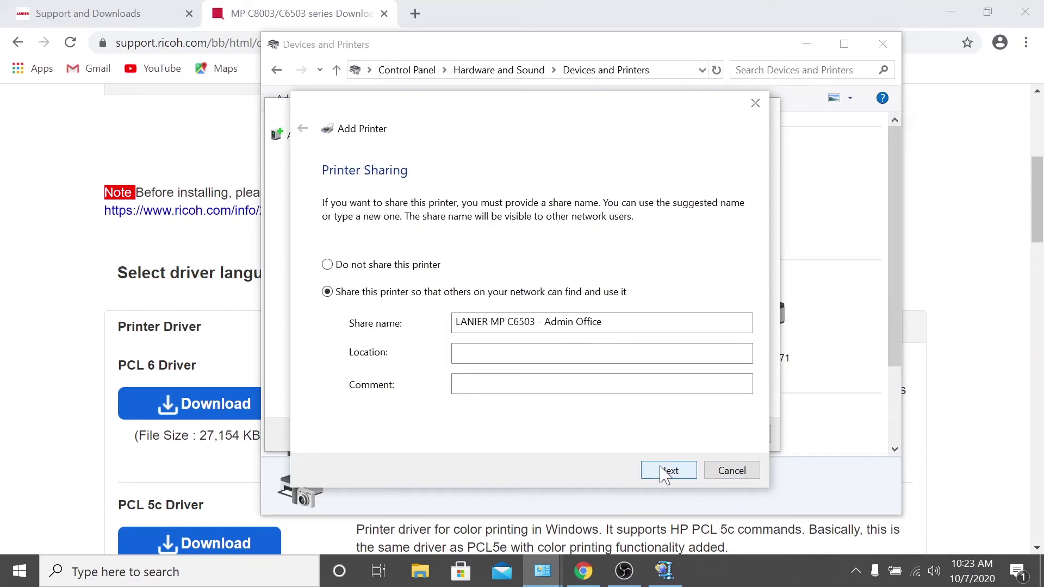
# Enter 'Admin Office' as the shared printer's location to complete installation
pyautogui.press('Tab')
pyautogui.write('Admin Office')
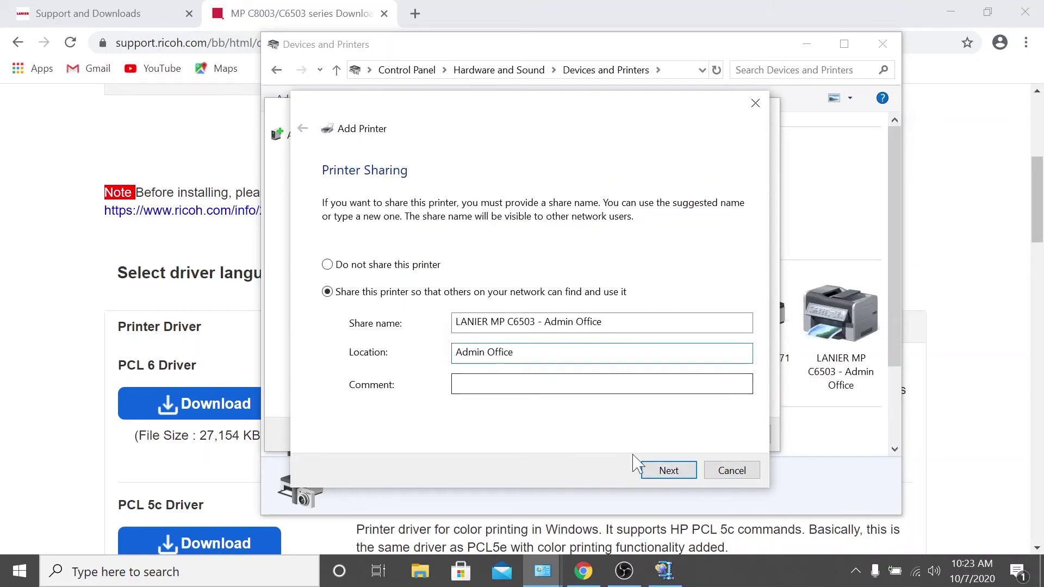
pyautogui.click(663, 471)
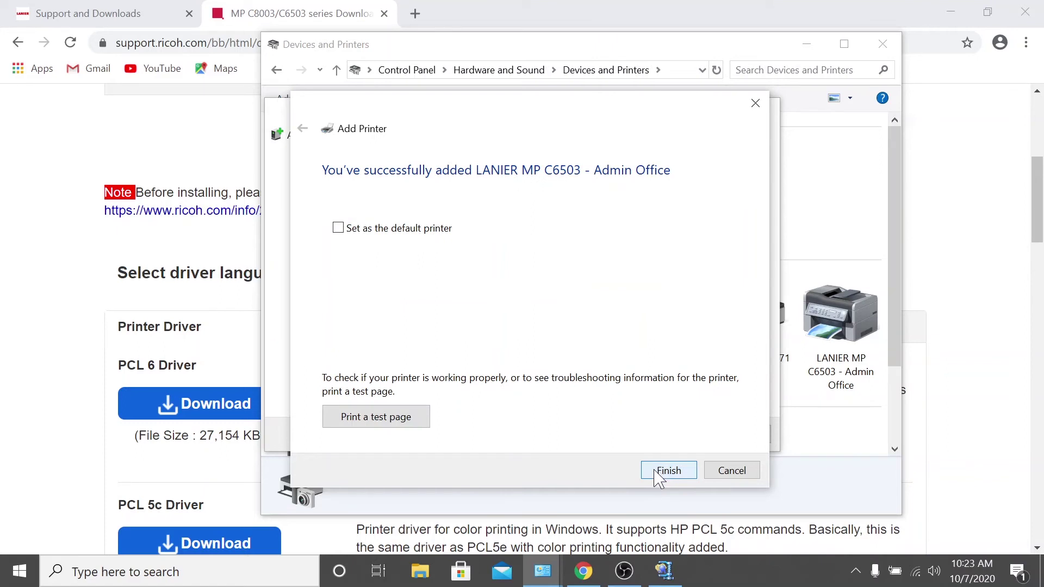
# Close the wizard, set LANIER MP C6503 - Admin Office as default, and open its Printer properties
pyautogui.click(660, 473)
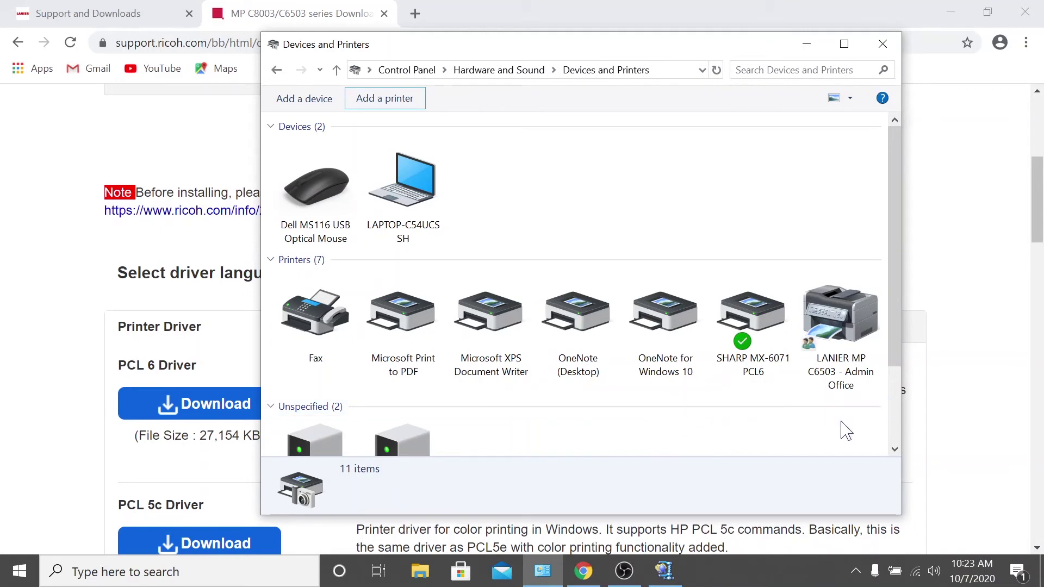
pyautogui.click(843, 399)
pyautogui.rightClick(839, 362)
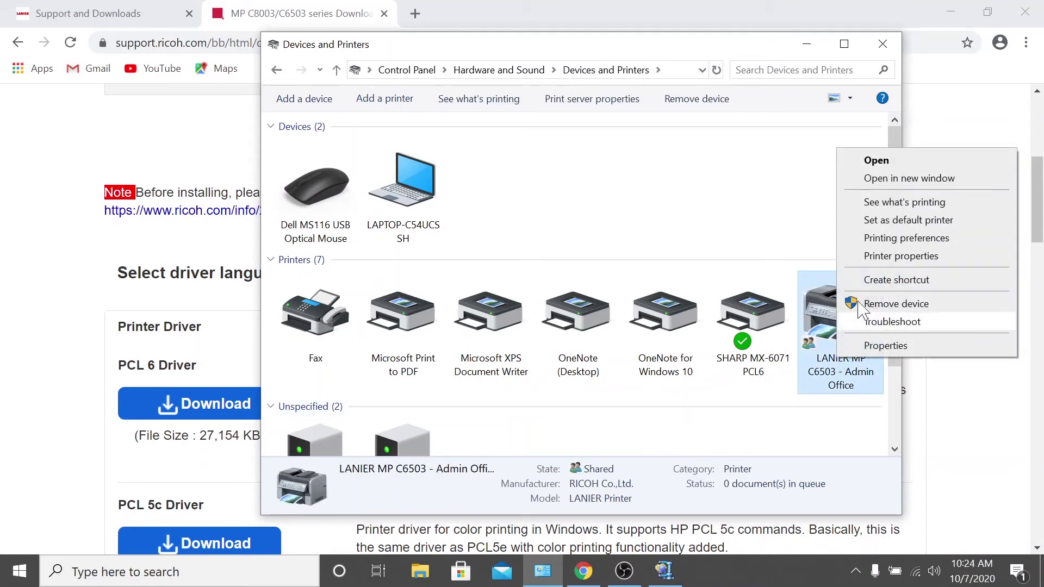
pyautogui.click(900, 220)
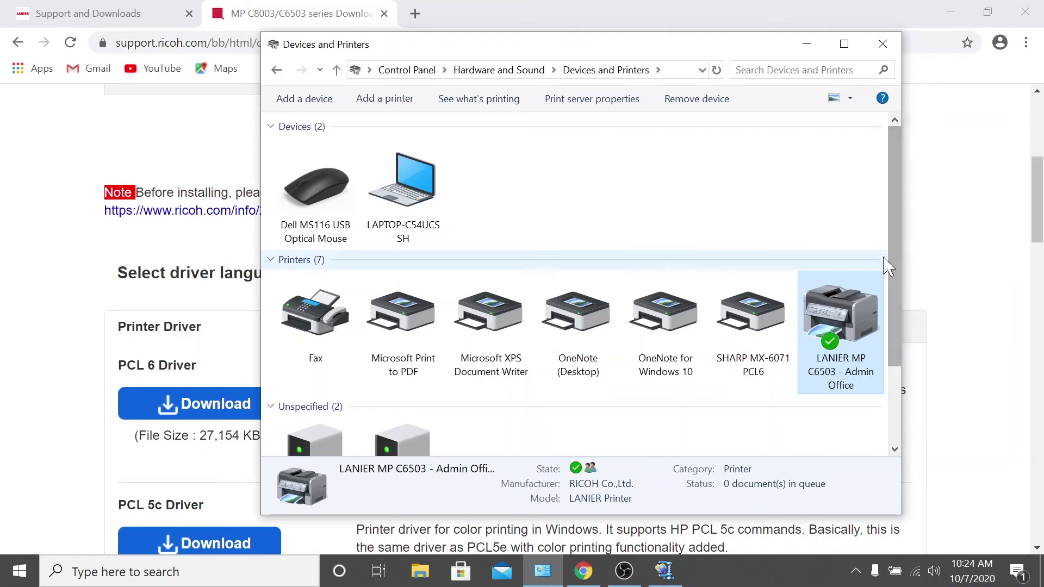
pyautogui.rightClick(847, 375)
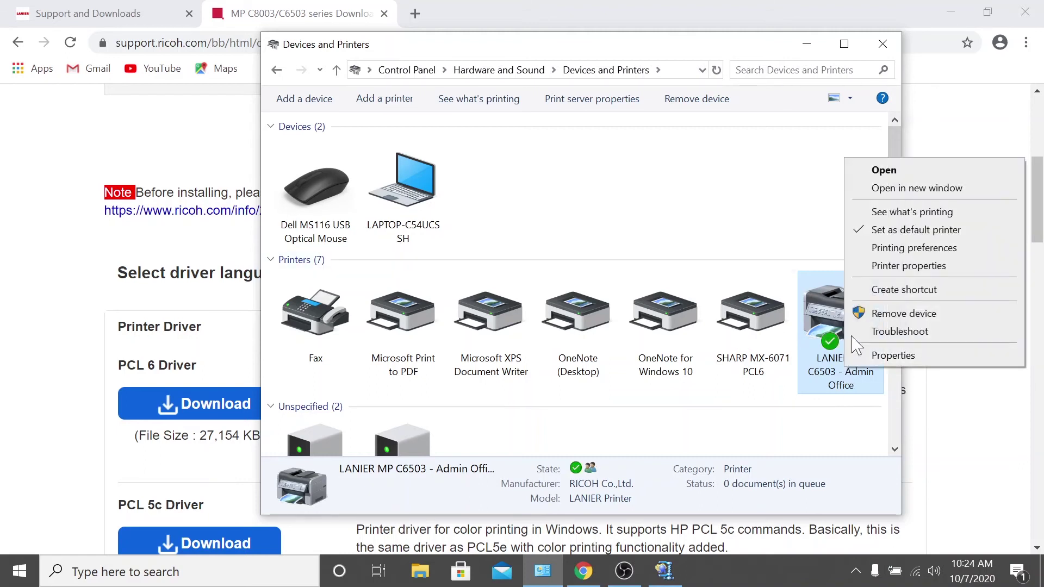
pyautogui.click(885, 266)
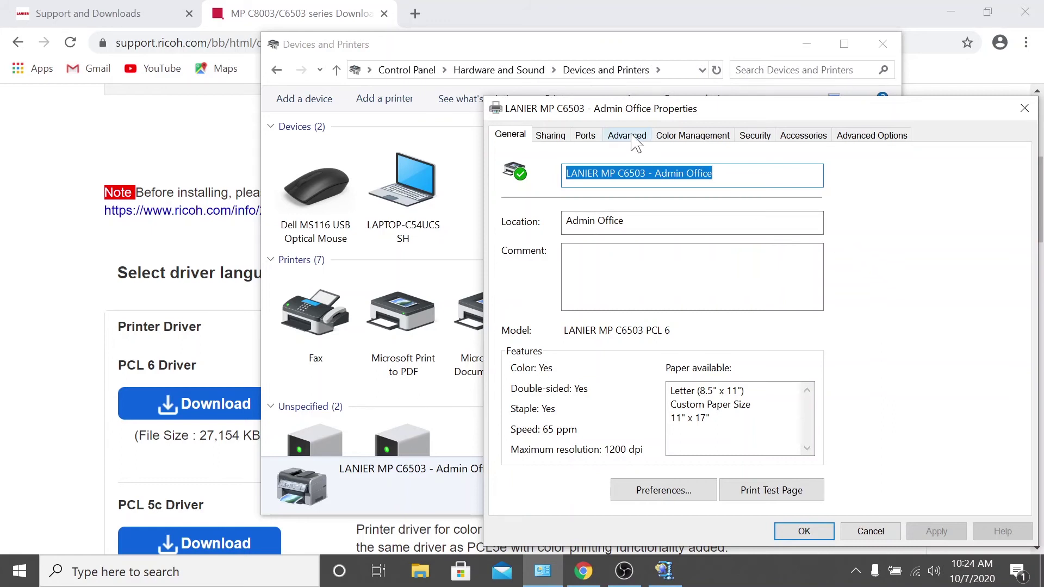
# In Advanced > Printing Defaults, set 2 sided to Off and colour to Black and White, then save
pyautogui.click(630, 137)
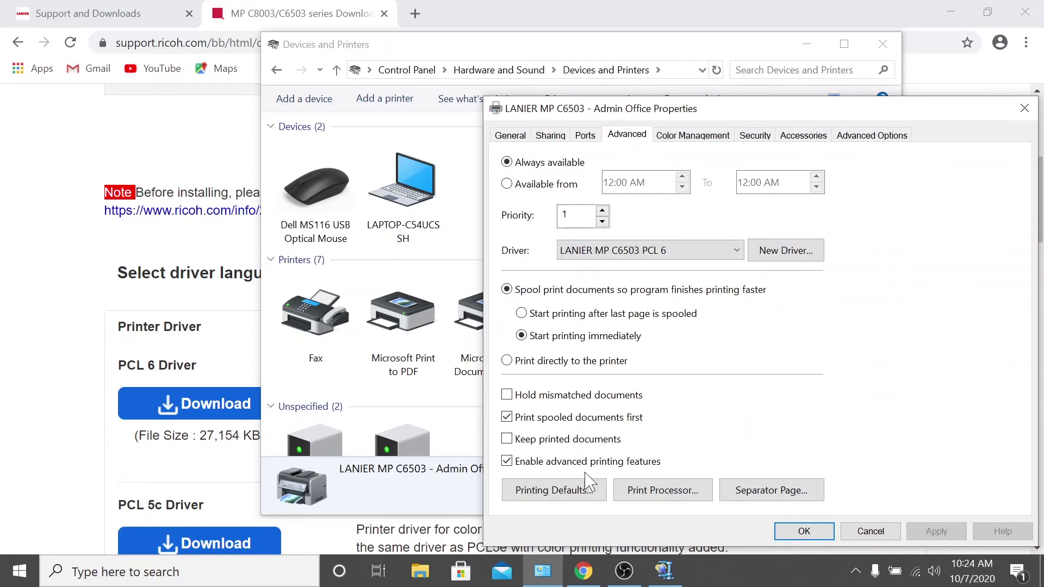
pyautogui.click(582, 491)
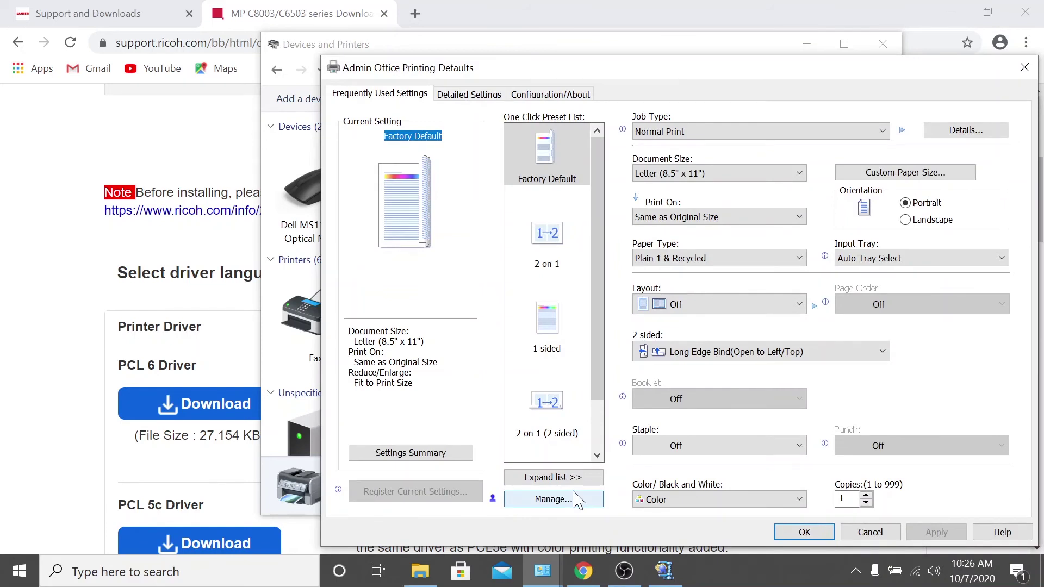
pyautogui.click(683, 353)
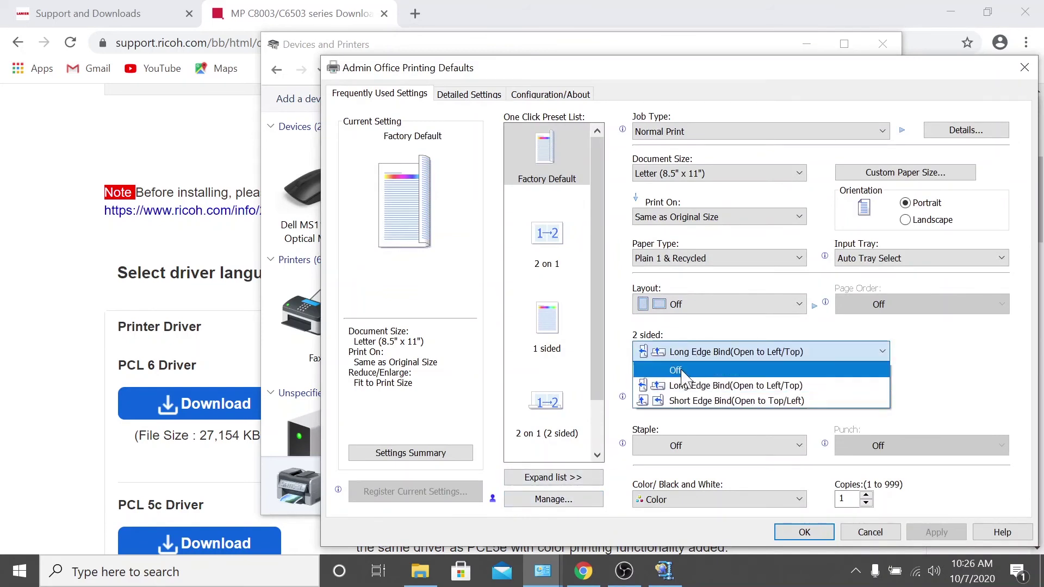
pyautogui.click(683, 375)
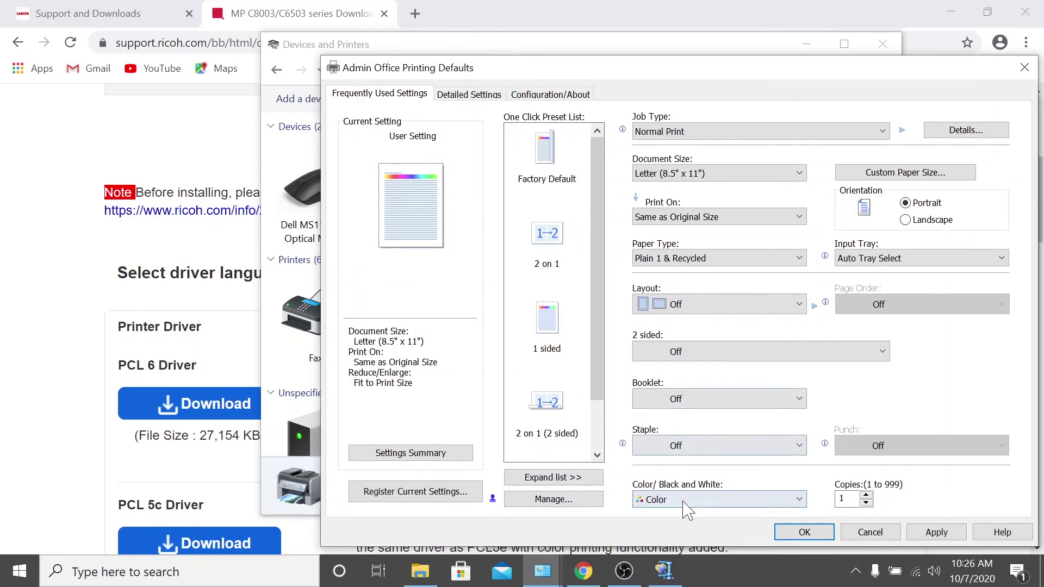
pyautogui.click(687, 500)
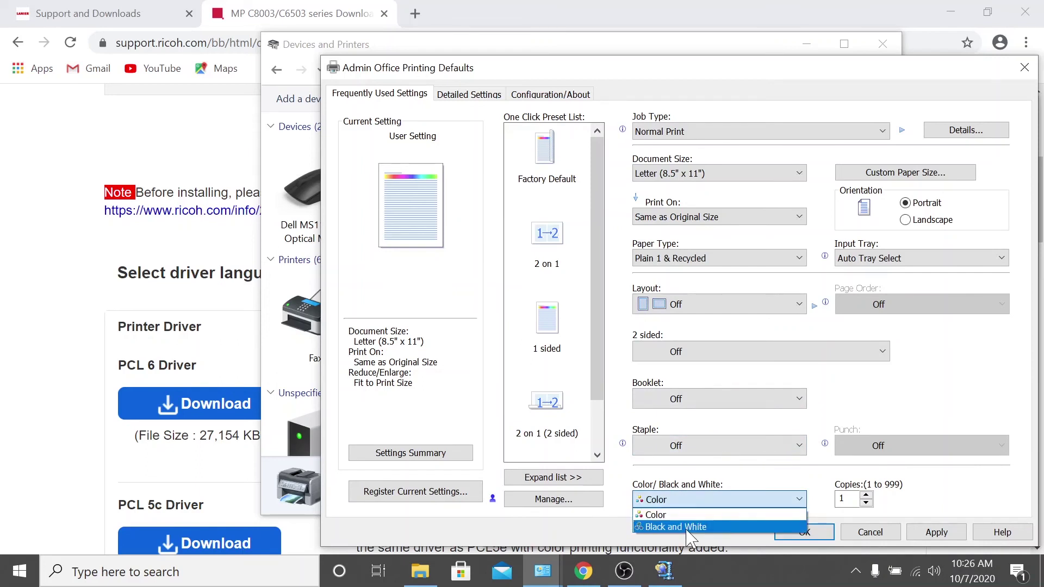
pyautogui.click(689, 527)
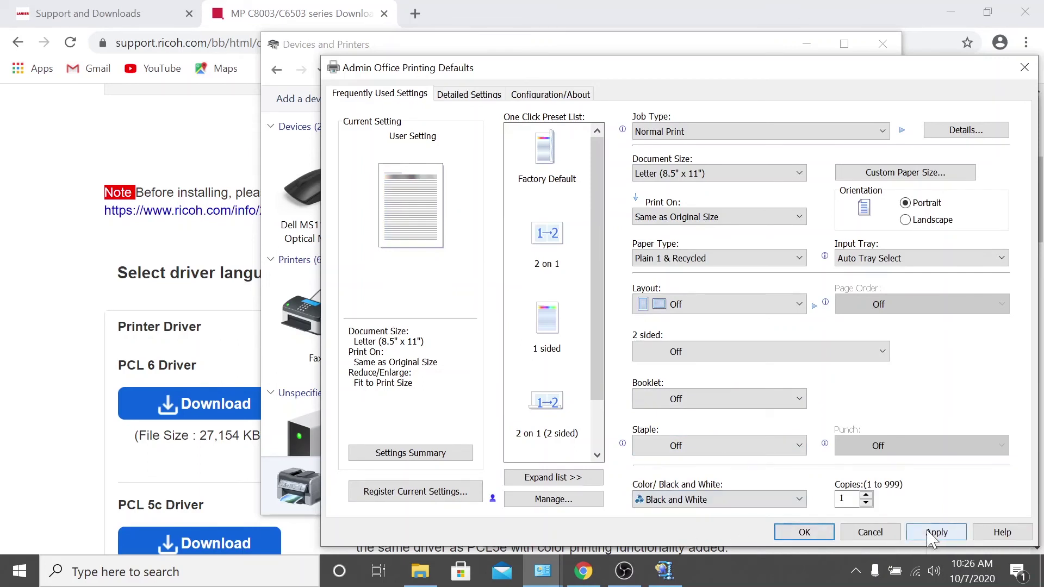
pyautogui.click(933, 532)
pyautogui.click(796, 533)
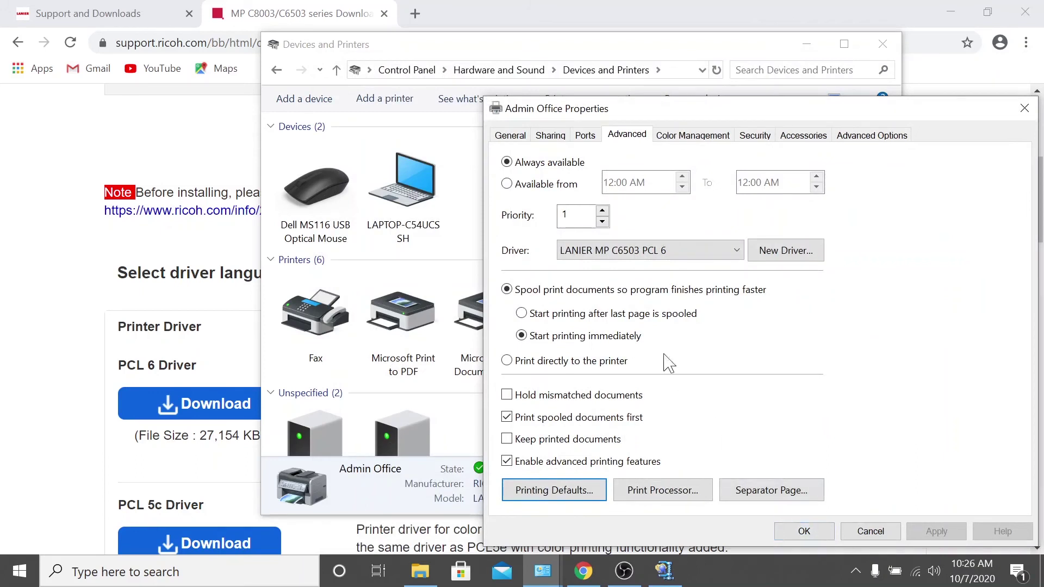
# Confirm the Admin Office printing preferences show single-sided Black and White, then close Properties
pyautogui.click(521, 136)
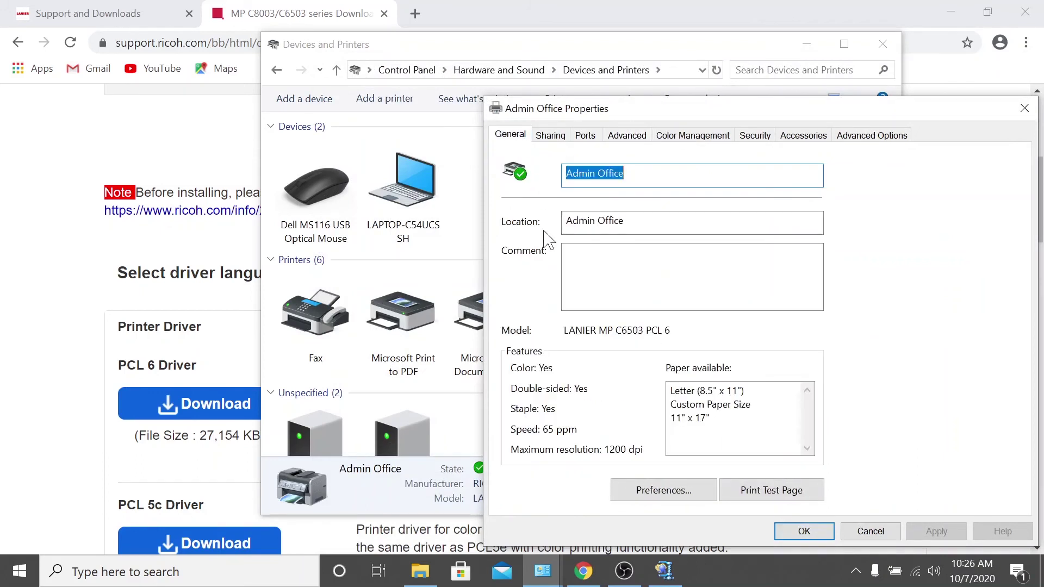
pyautogui.click(663, 491)
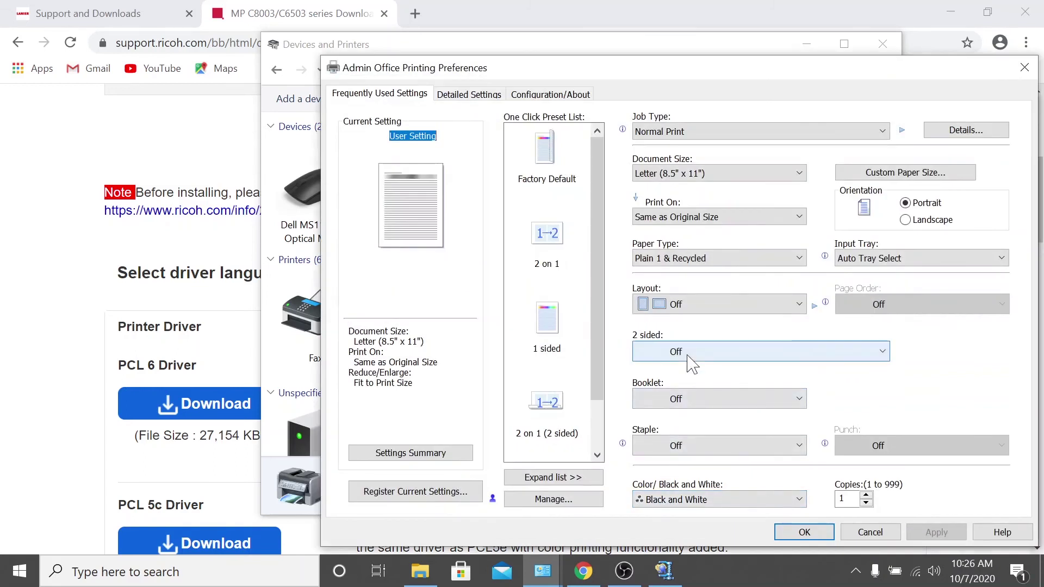
pyautogui.click(803, 532)
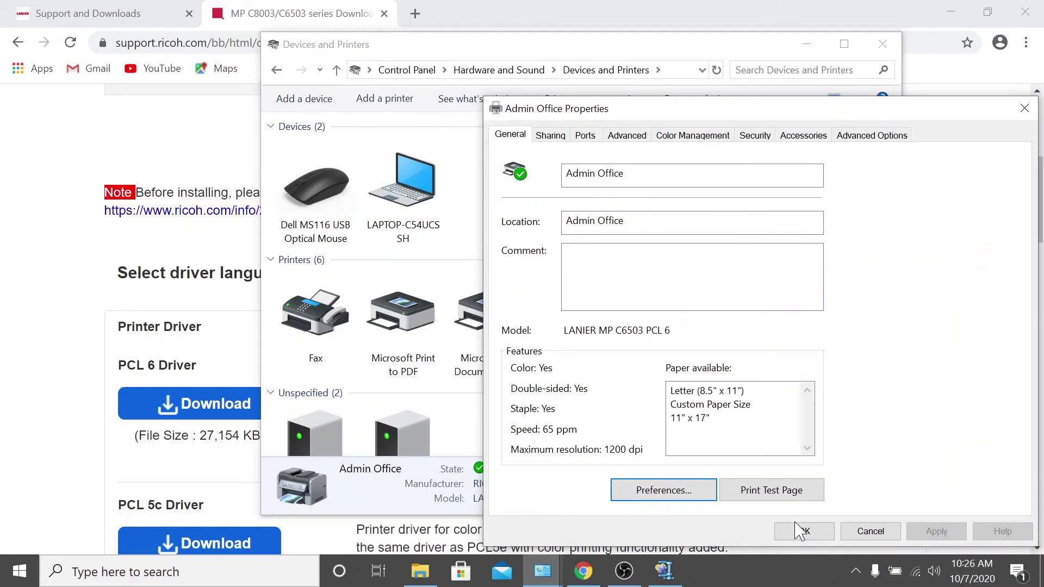
pyautogui.click(804, 531)
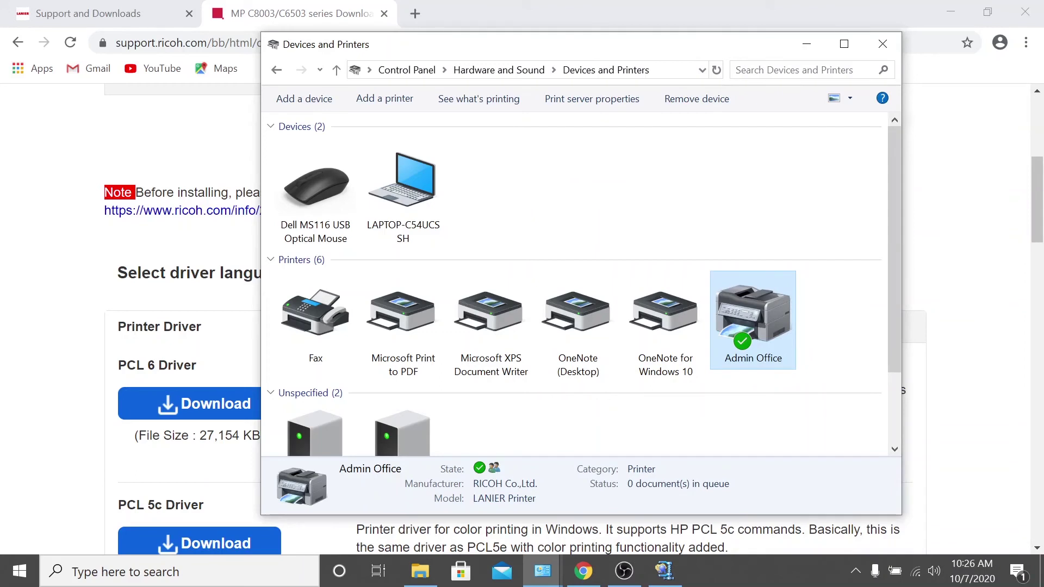
# Reopen the Admin Office printer properties and print a test page
pyautogui.rightClick(773, 348)
pyautogui.click(805, 452)
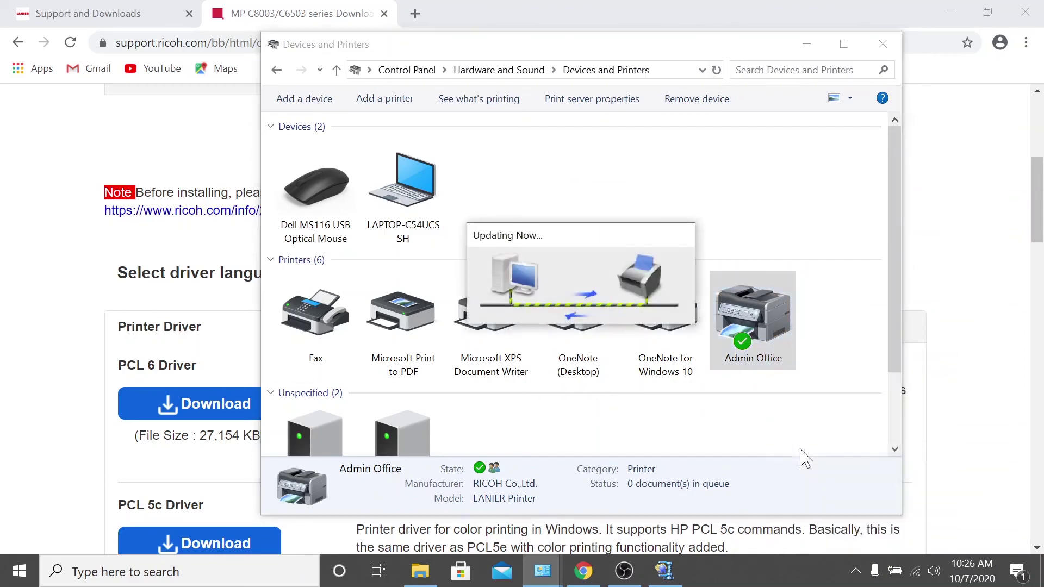
pyautogui.click(776, 501)
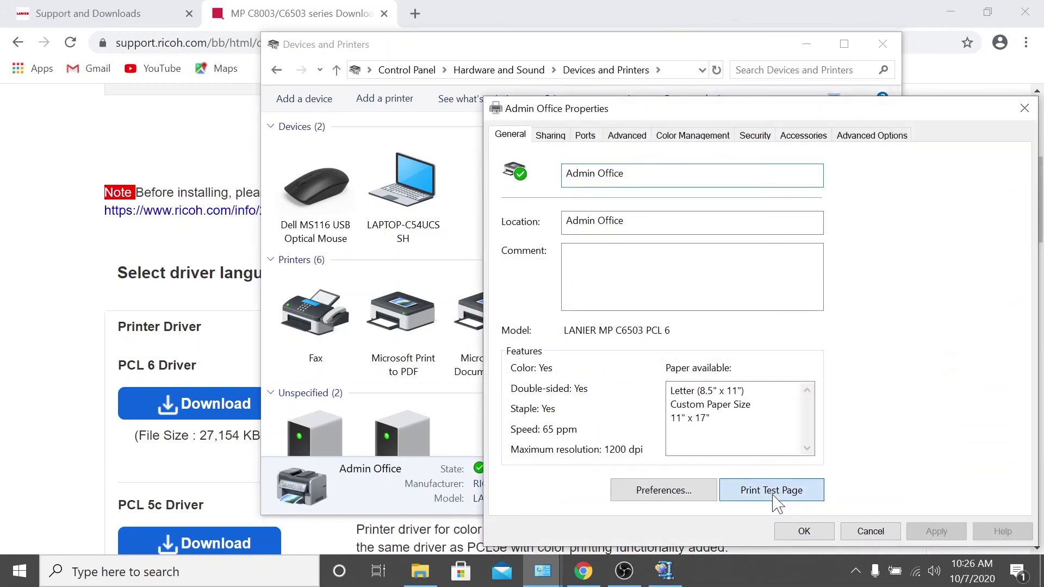